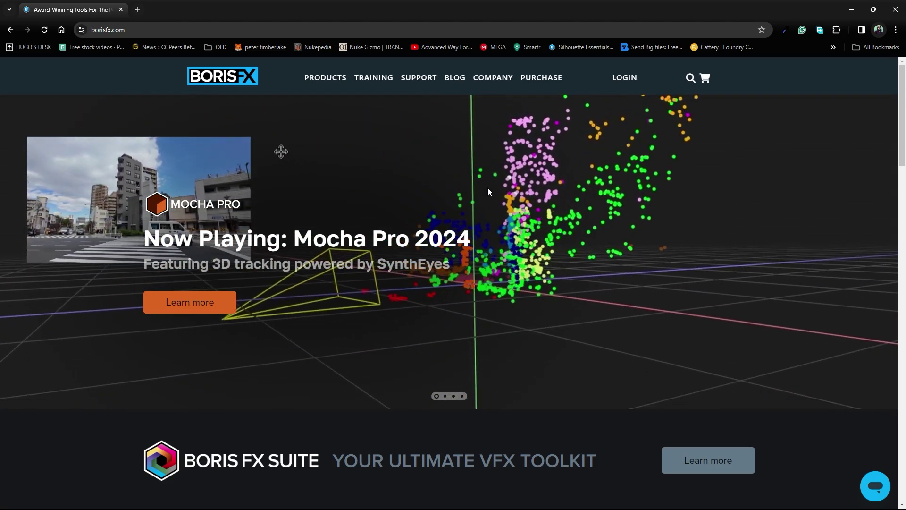
Browse the Boris FX home page down through the Boris FX Suite products and back up.
scroll(523, 232, down, 5)
scroll(514, 234, up, 4)
scroll(504, 234, down, 3)
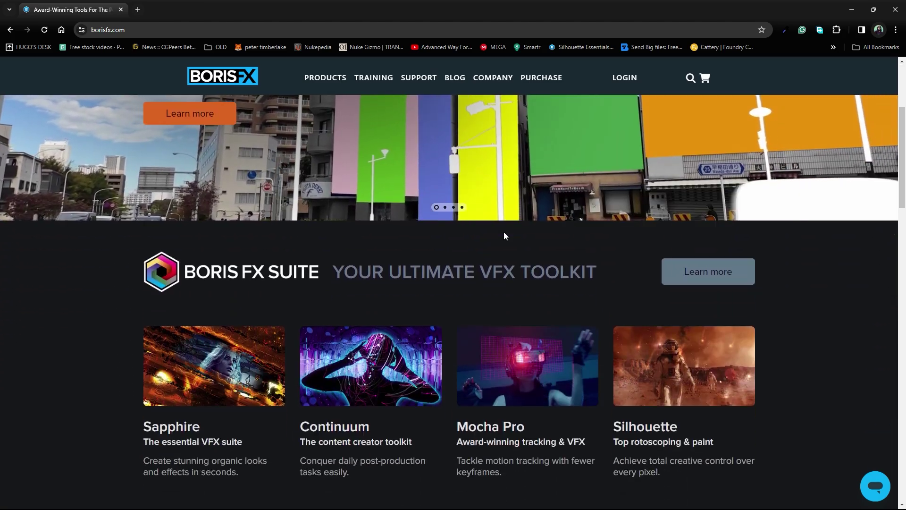
scroll(504, 235, up, 4)
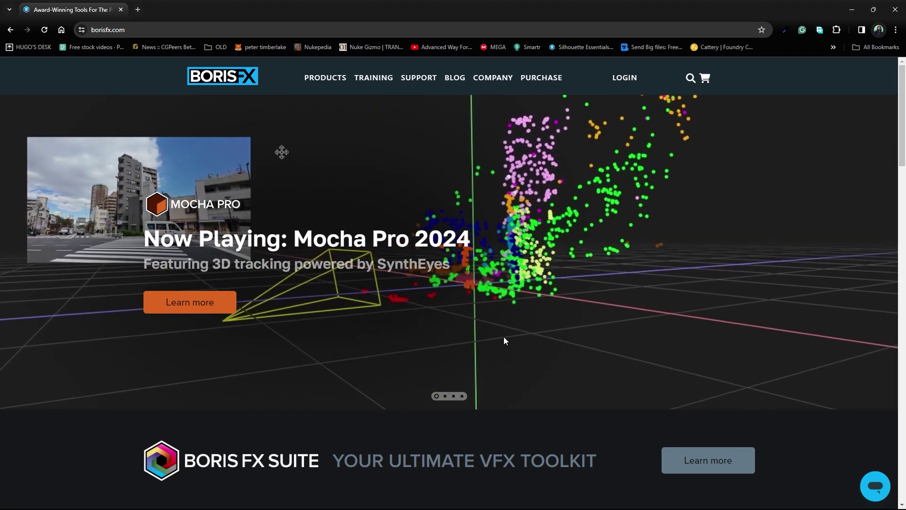
scroll(550, 334, down, 7)
scroll(557, 340, down, 4)
scroll(558, 338, up, 6)
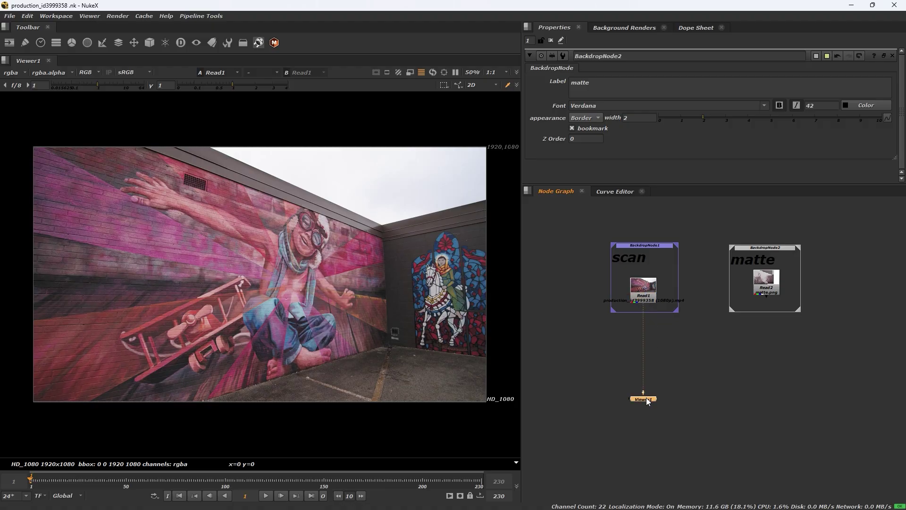
In Nuke, play the scan footage in the viewer, stop it and return to the first frame.
scroll(665, 374, up, 2)
drag(667, 363, 689, 355)
scroll(674, 360, down, 2)
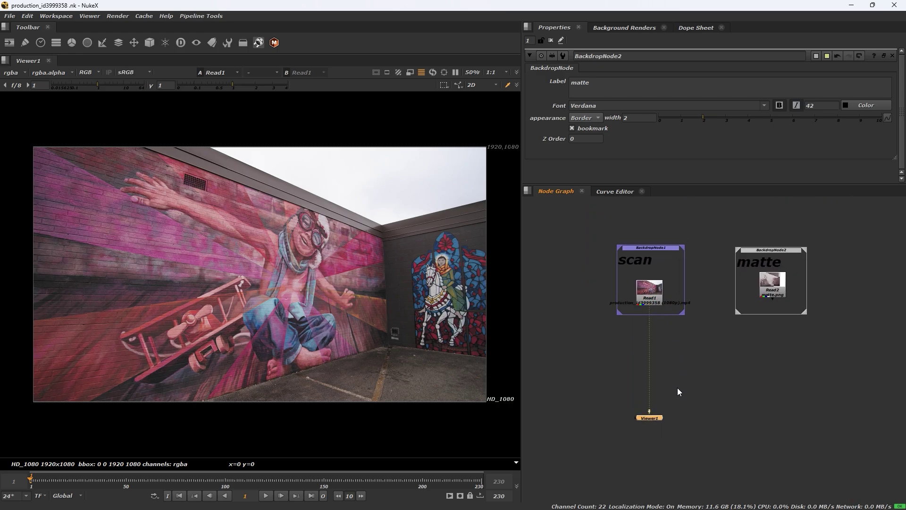
click(655, 293)
click(650, 351)
drag(31, 478, 109, 477)
click(180, 496)
click(265, 496)
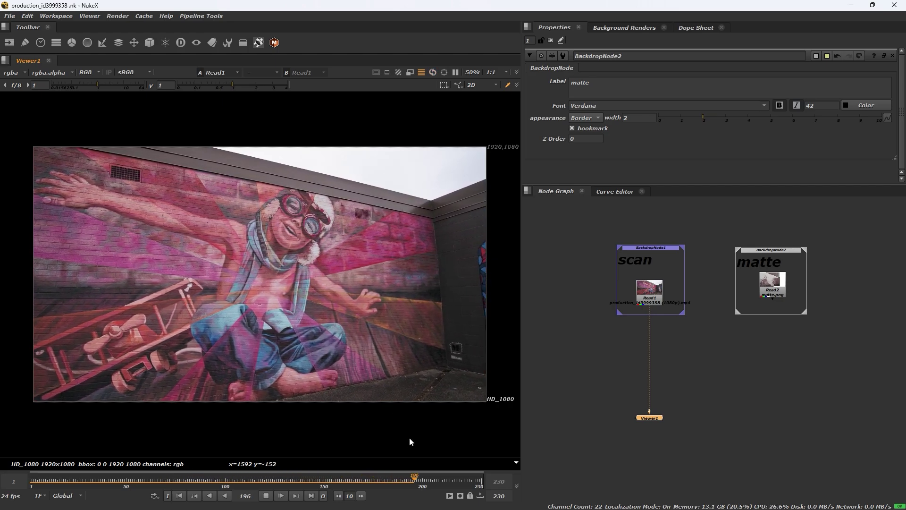
click(265, 496)
click(179, 496)
Add a Mocha Pro node beneath the scan footage's Read1 node.
click(766, 348)
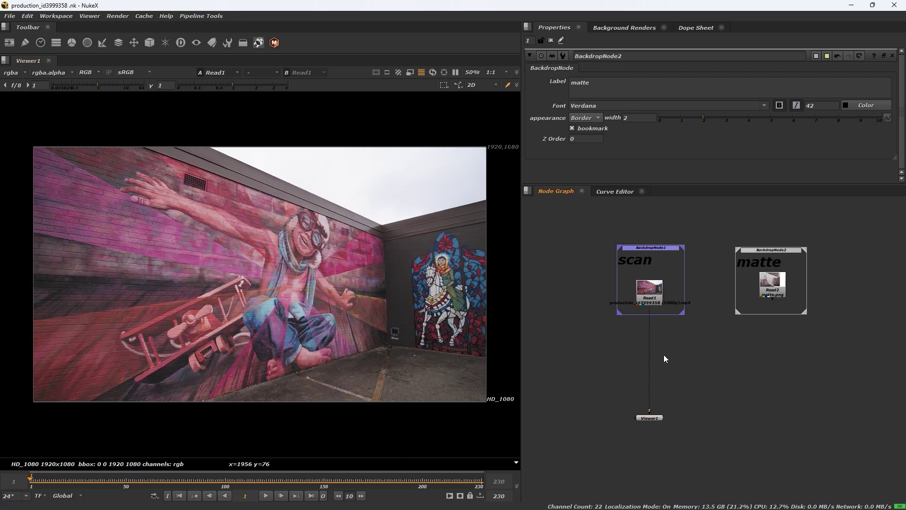
scroll(664, 355, up, 1)
key(Tab)
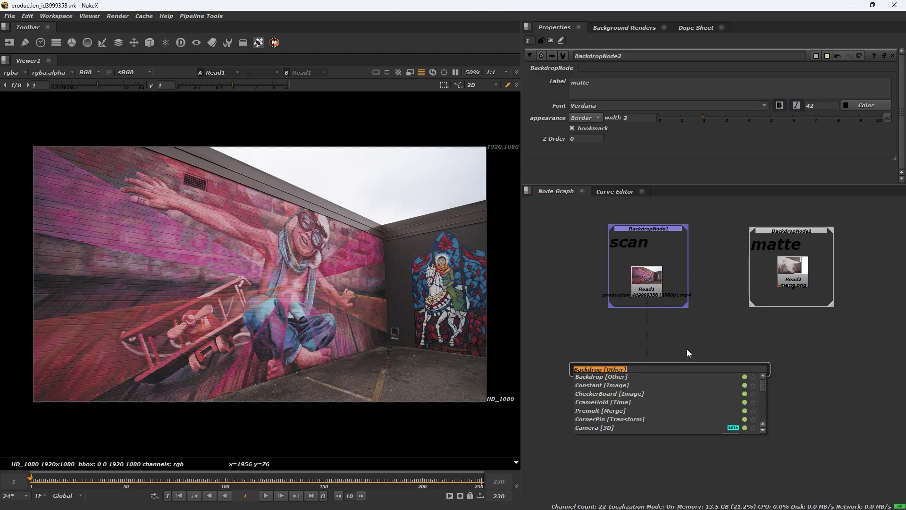
text(moc)
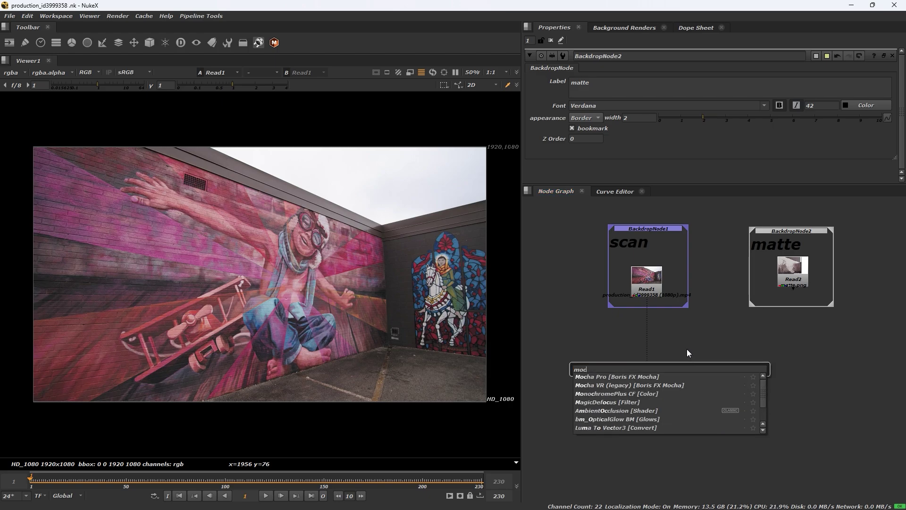
key(Escape)
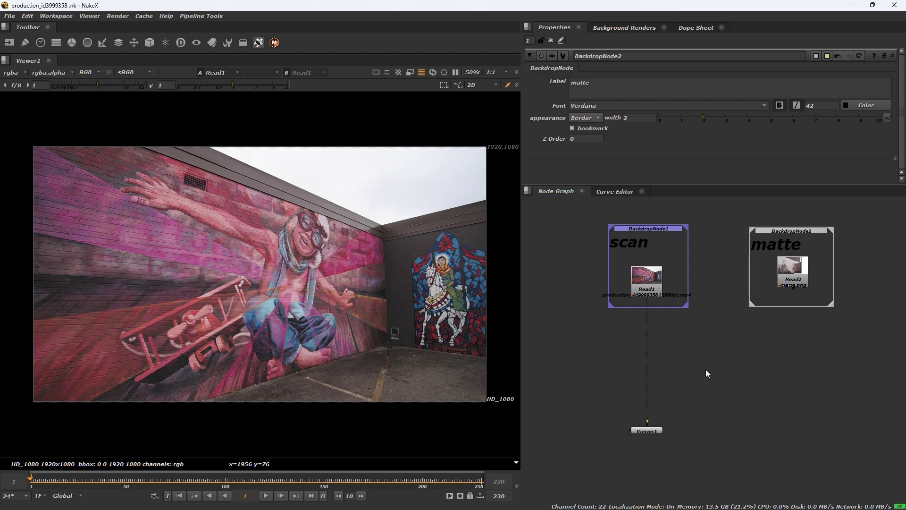
scroll(706, 361, up, 2)
drag(713, 359, 780, 341)
drag(737, 354, 709, 351)
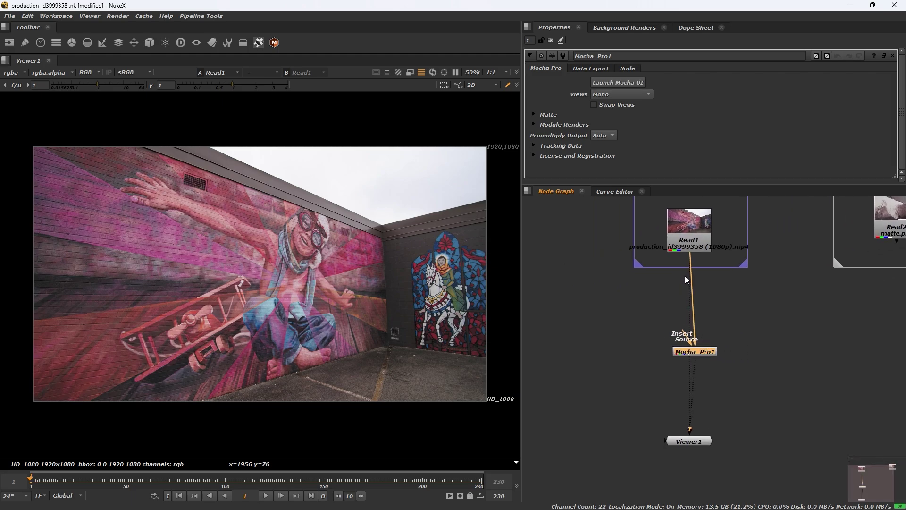
Line up the Mocha Pro node under Read1 as its source and show the node's output in the viewer.
drag(687, 279, 689, 315)
drag(694, 352, 689, 358)
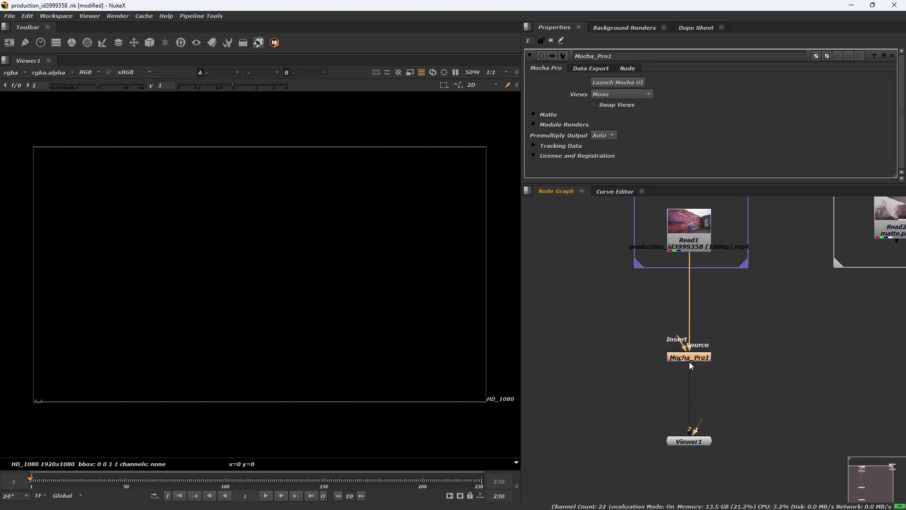
key(1)
click(692, 352)
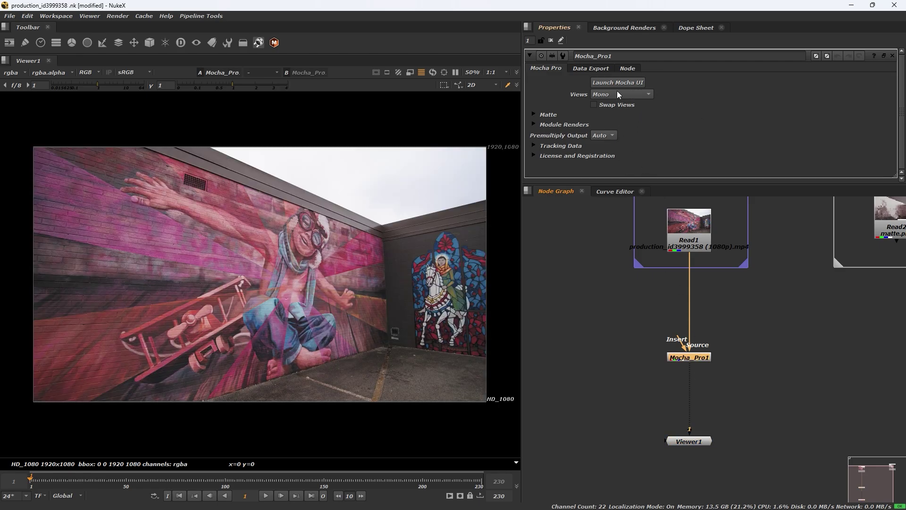
Launch the Mocha UI from the Mocha Pro node, dismiss the welcome dialog and scrub the clip before returning to frame 1.
click(639, 86)
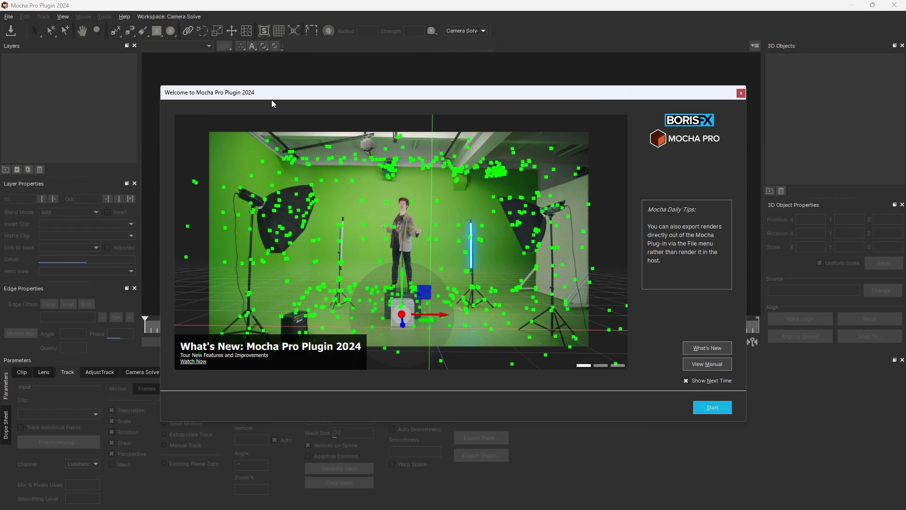
click(721, 409)
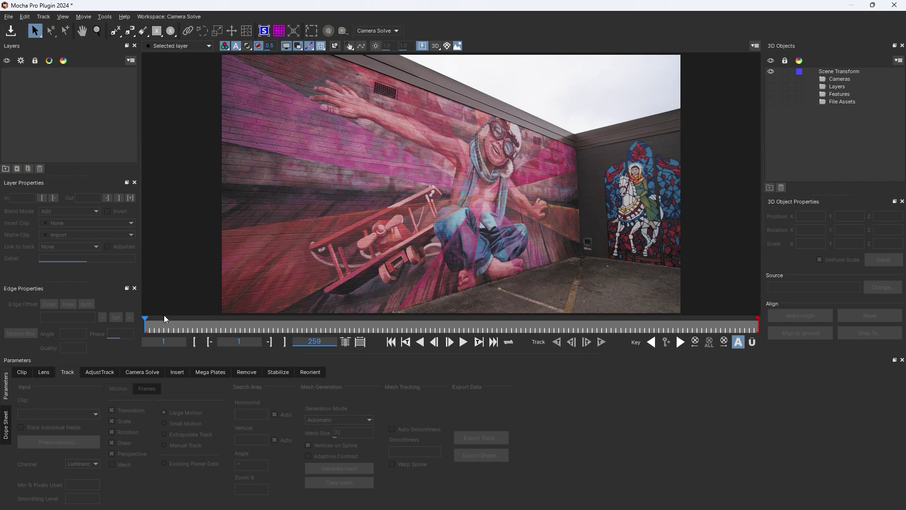
drag(166, 319, 745, 336)
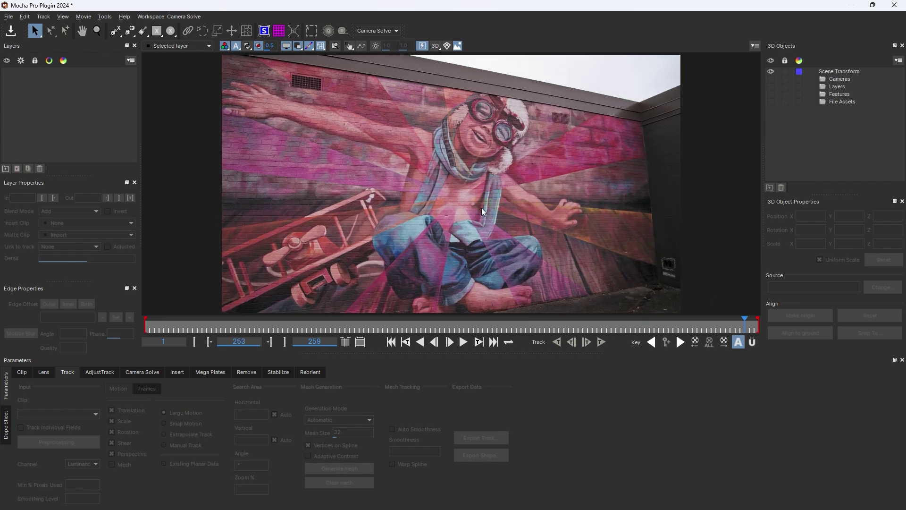
drag(551, 325, 145, 327)
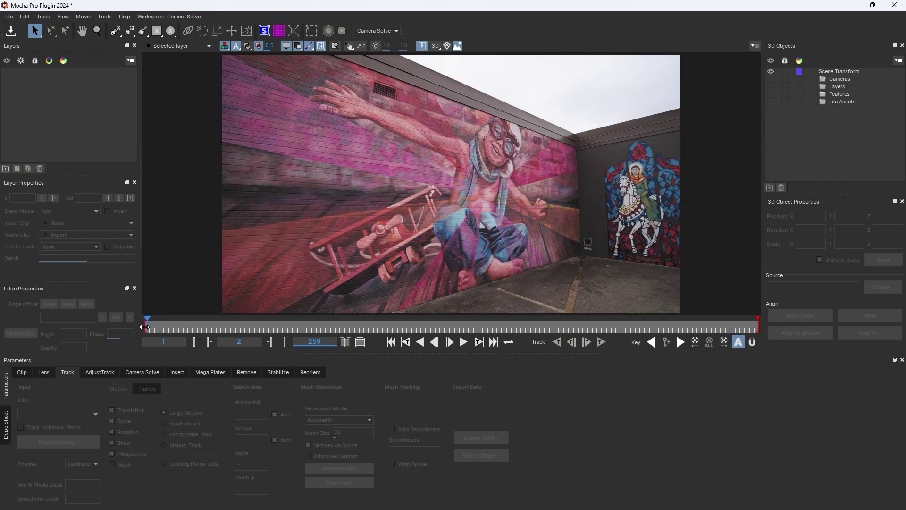
drag(283, 327, 106, 319)
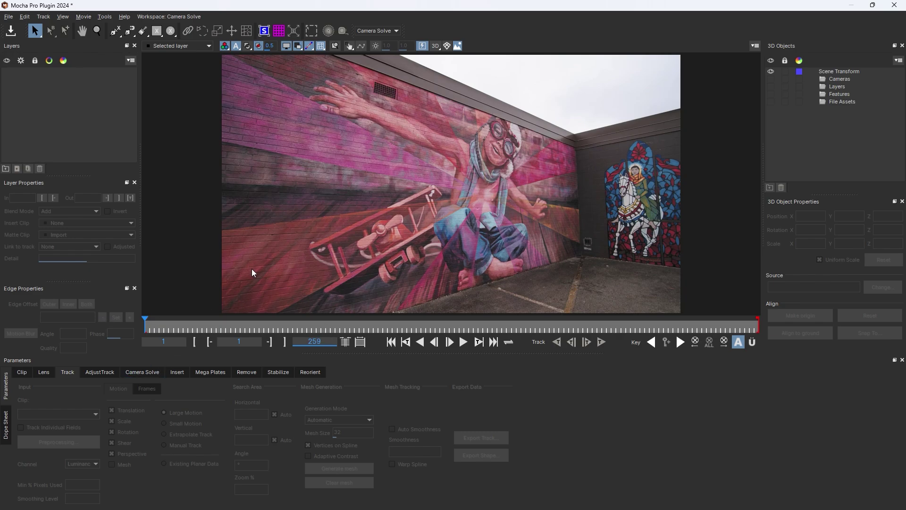
Run a camera solve on the input clip with the default auto features and check the tracked points across the timeline.
click(143, 374)
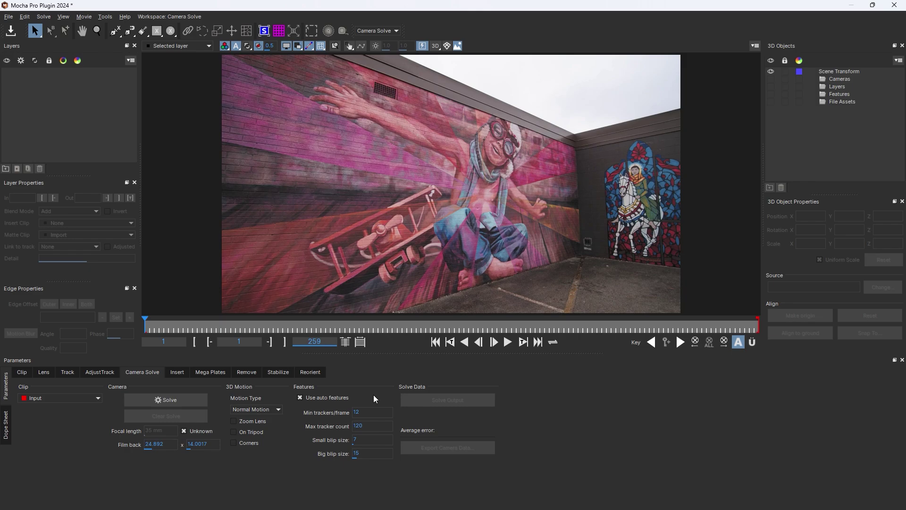
click(187, 402)
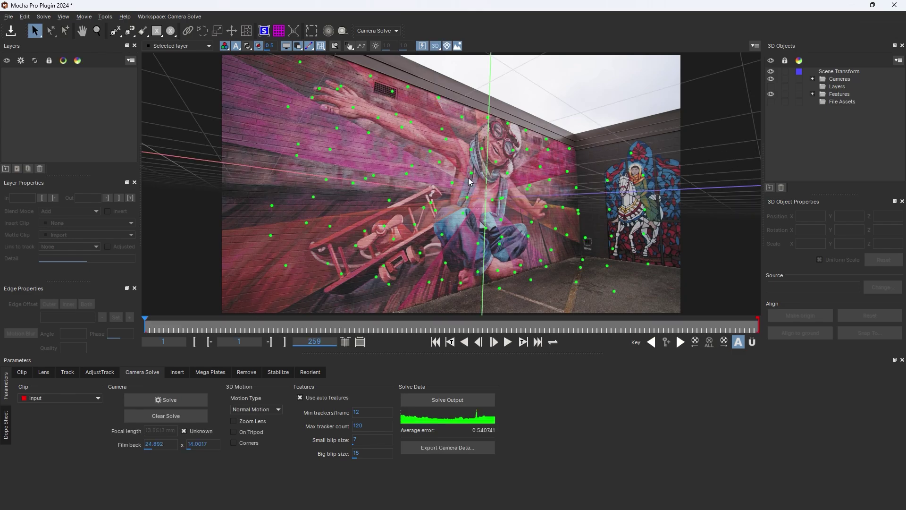
scroll(470, 181, down, 2)
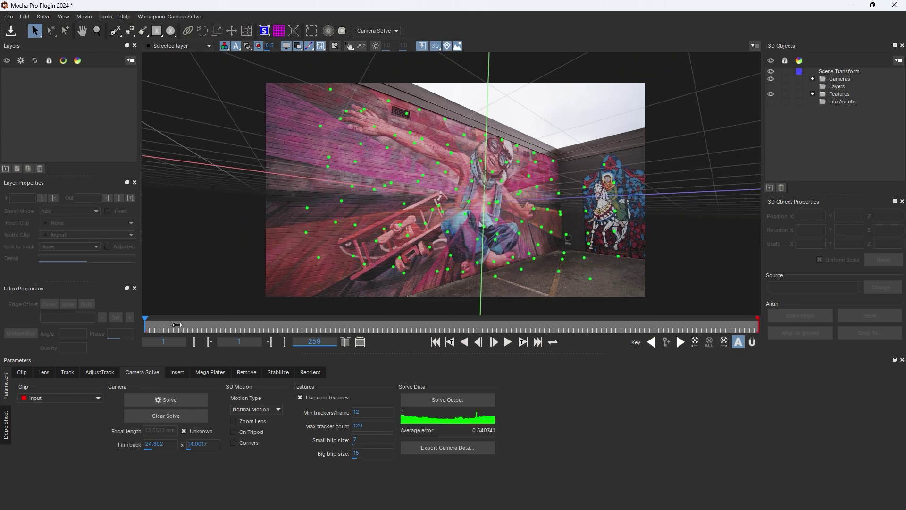
drag(146, 326, 794, 327)
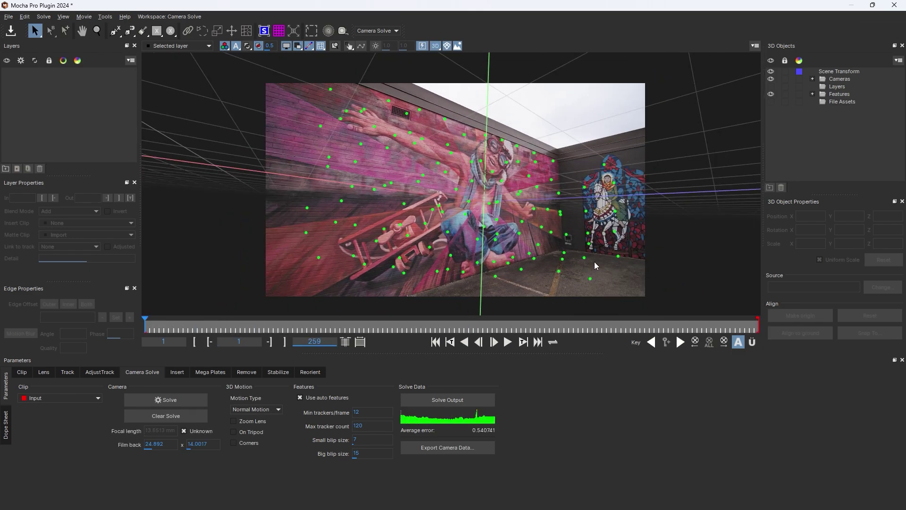
scroll(609, 269, up, 1)
scroll(609, 269, down, 1)
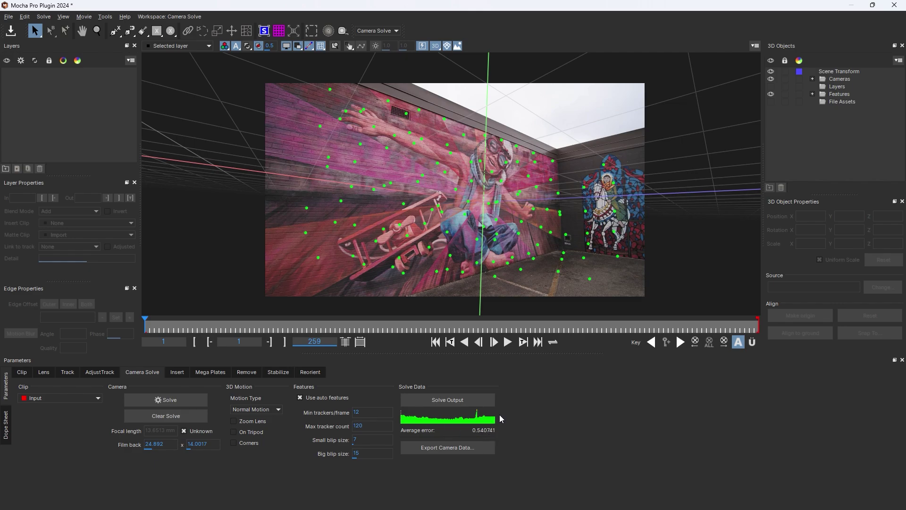
Set the maximum tracker count to 300 and solve the camera again.
double_click(363, 426)
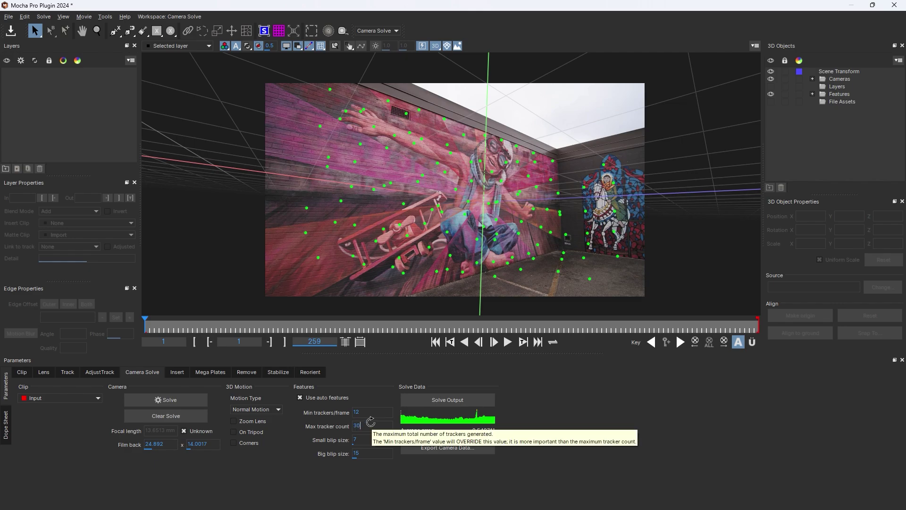
key(Return)
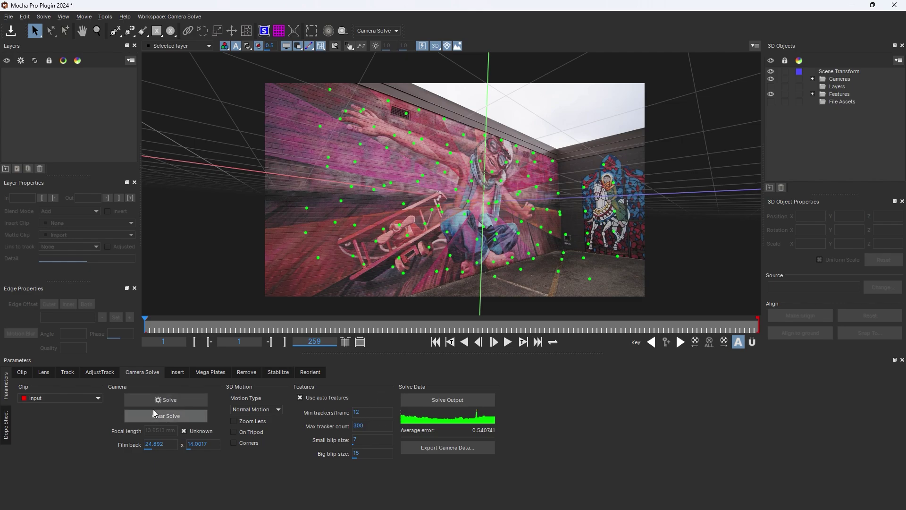
click(191, 400)
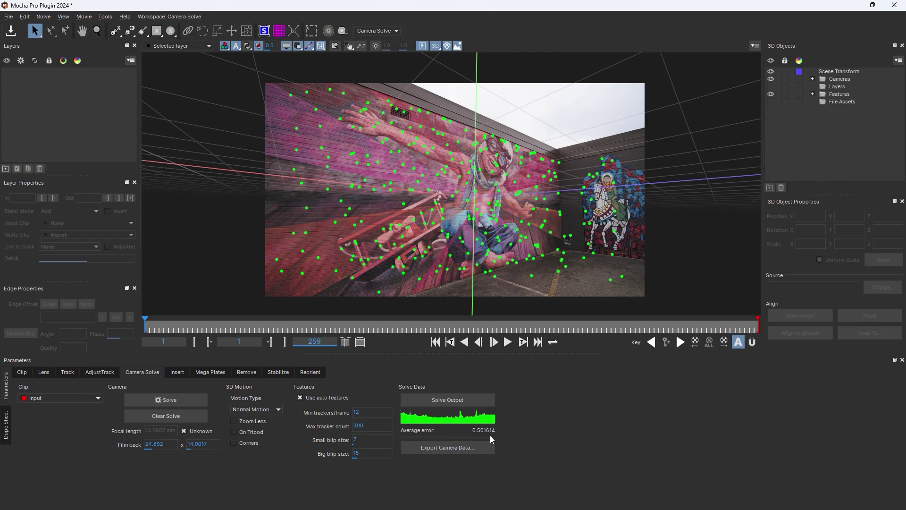
mouse_move(146, 326)
mouse_down()
mouse_move(756, 338)
mouse_move(144, 329)
mouse_up()
Switch to the Perspective 3D view and orbit around the solved feature points and camera.
click(436, 45)
click(438, 46)
click(447, 46)
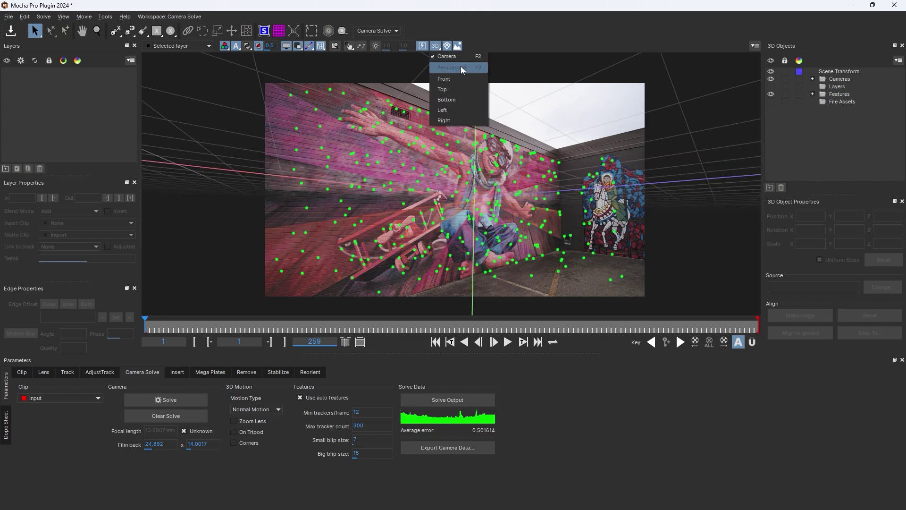
click(454, 68)
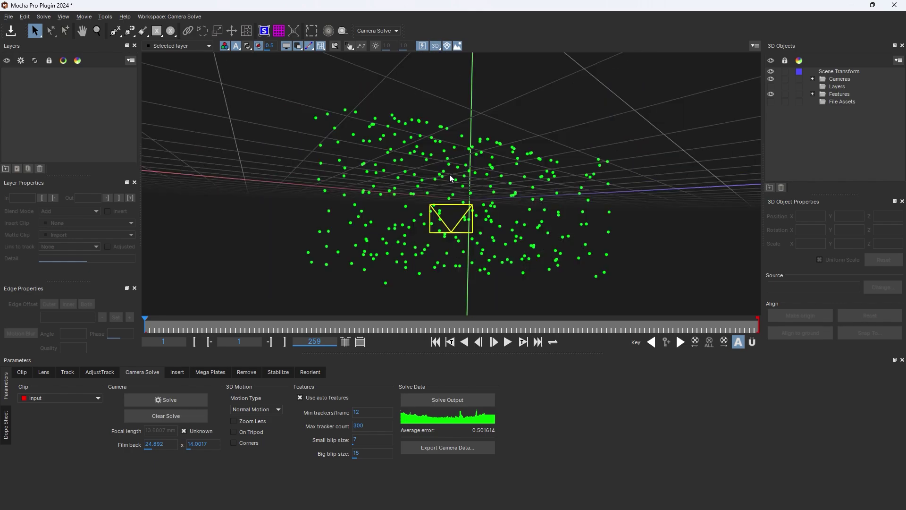
drag(450, 177, 547, 194)
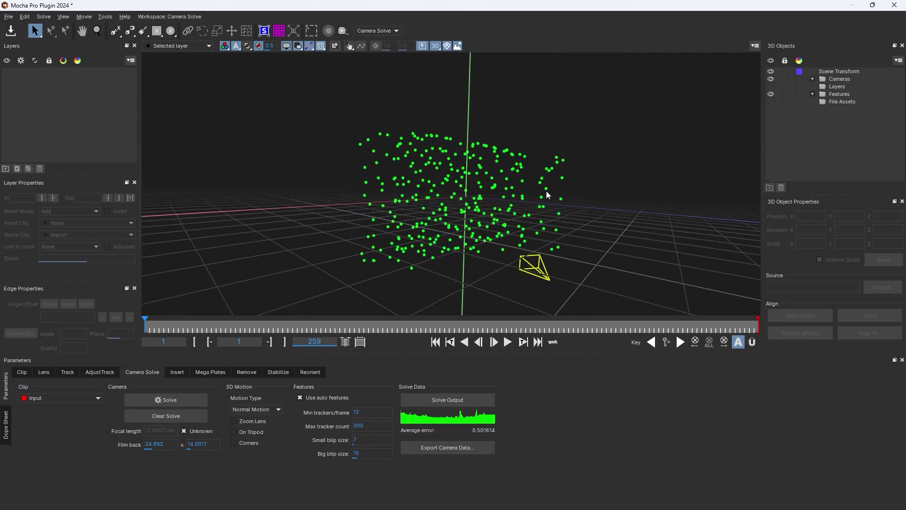
In the Front view, move the Scene Transform up to about Y 0.37 so the feature points rest on the horizontal ground axis.
click(442, 48)
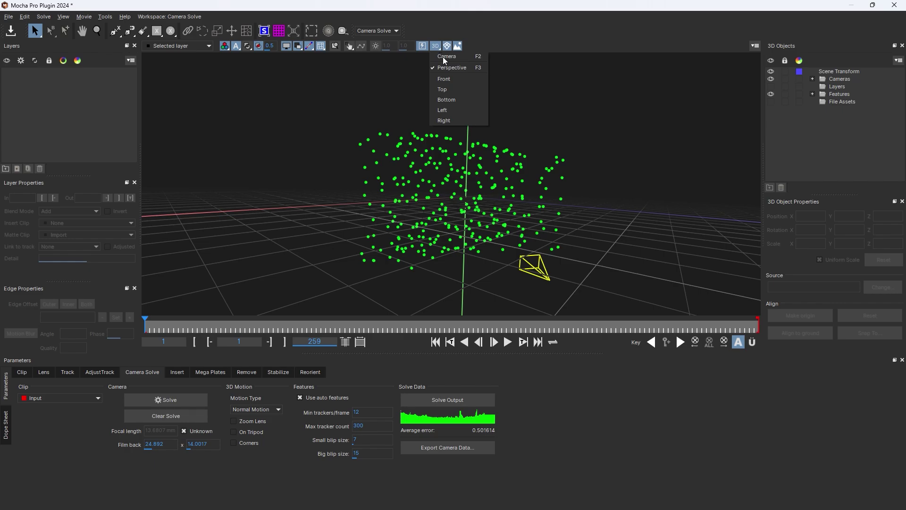
click(459, 85)
scroll(507, 148, down, 10)
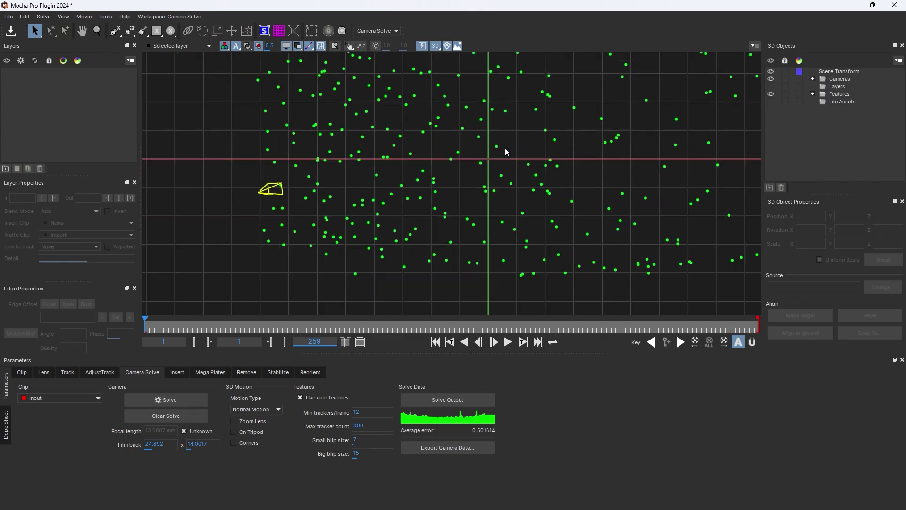
click(845, 71)
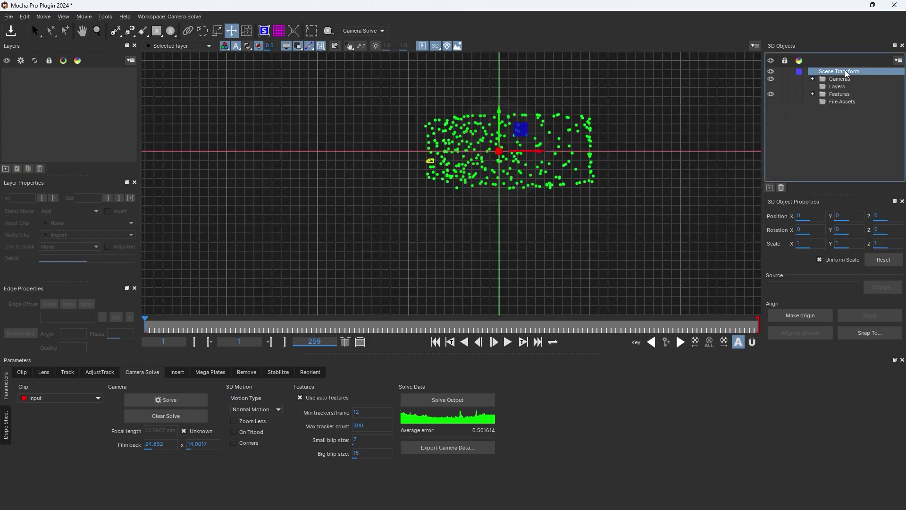
drag(355, 85, 682, 222)
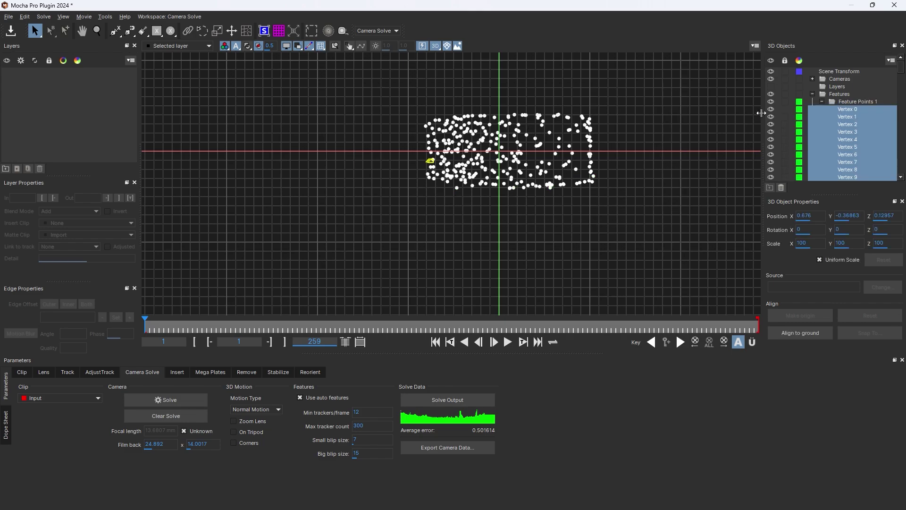
click(830, 72)
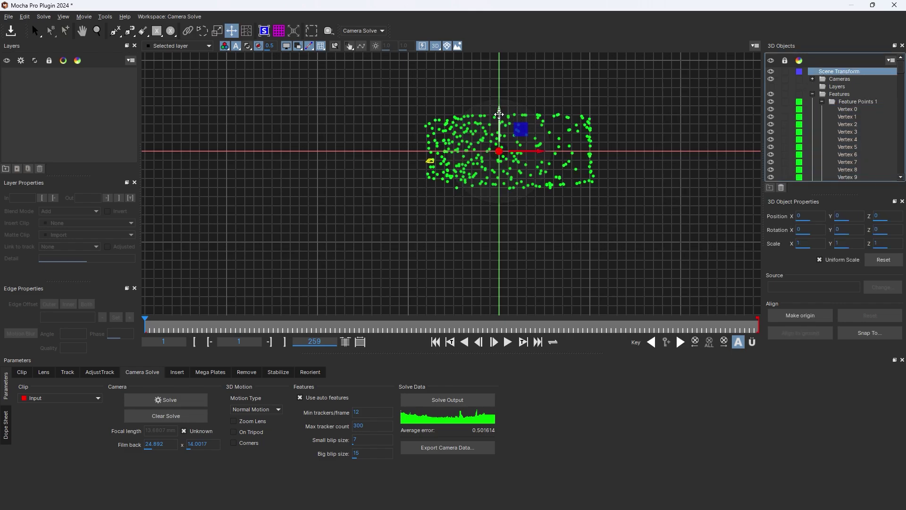
drag(499, 112, 499, 78)
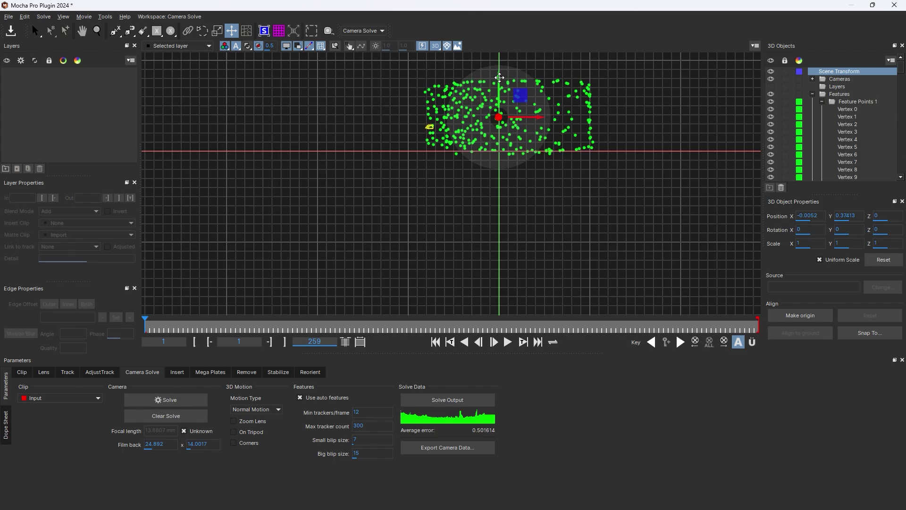
click(611, 192)
Switch to the Camera 3D view and scrub the whole timeline to check how the solved points and grid follow the footage.
click(435, 46)
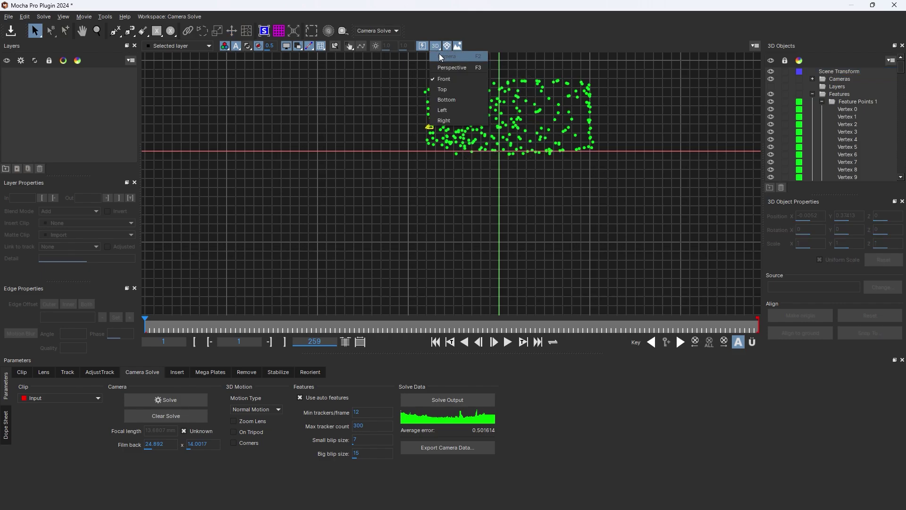
click(439, 57)
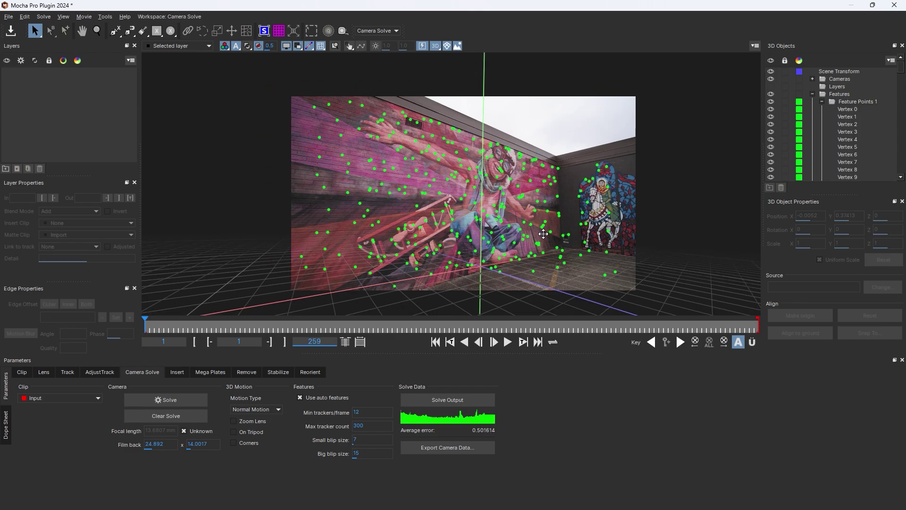
drag(187, 327, 72, 337)
drag(254, 330, 770, 328)
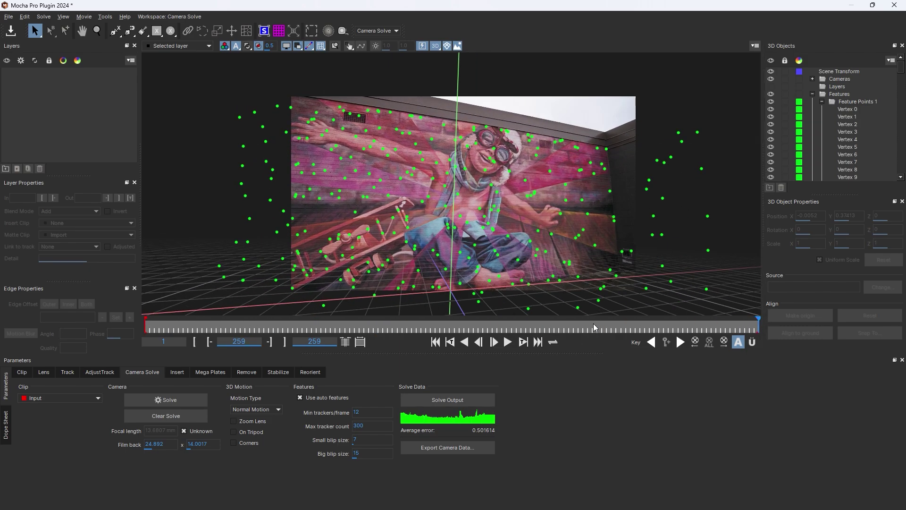
drag(596, 327, 143, 327)
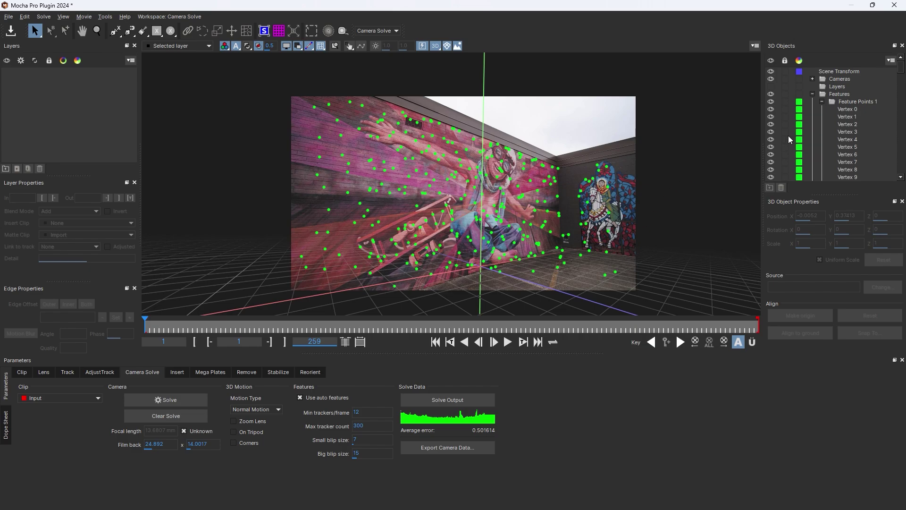
Select the feature points lying on the floor near the base of the walls and align the scene to the ground with them.
click(855, 72)
drag(638, 266, 587, 286)
drag(577, 250, 553, 245)
drag(548, 287, 536, 280)
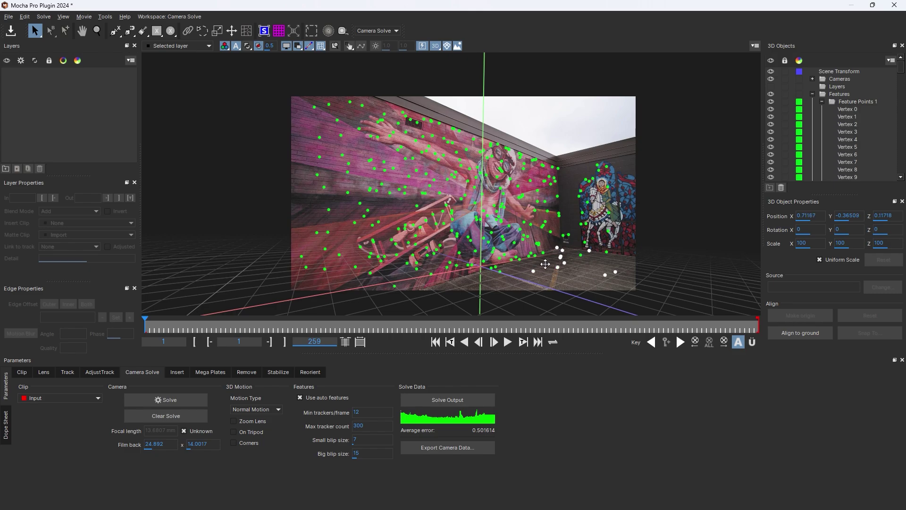
drag(545, 264, 522, 252)
click(808, 334)
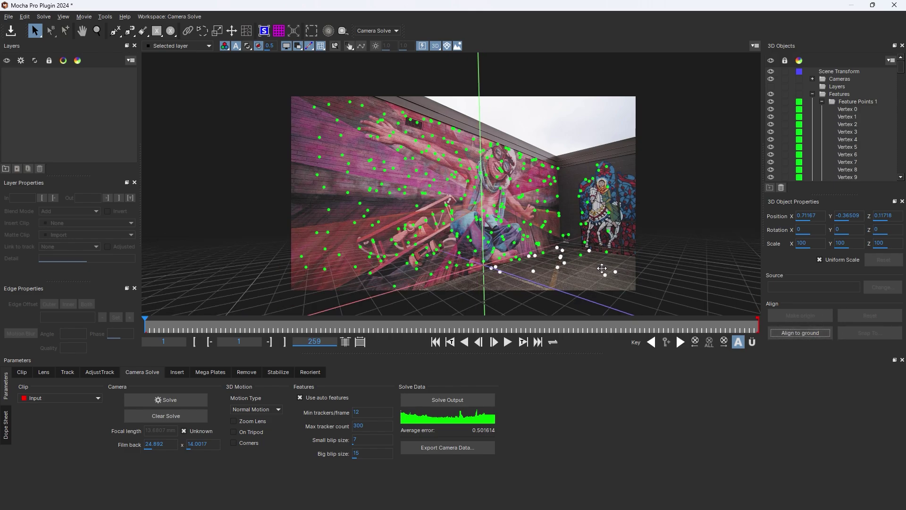
At frame 259, make the floor feature point near the base of the mural wall the origin and check the grid back to frame 1.
drag(161, 328, 759, 335)
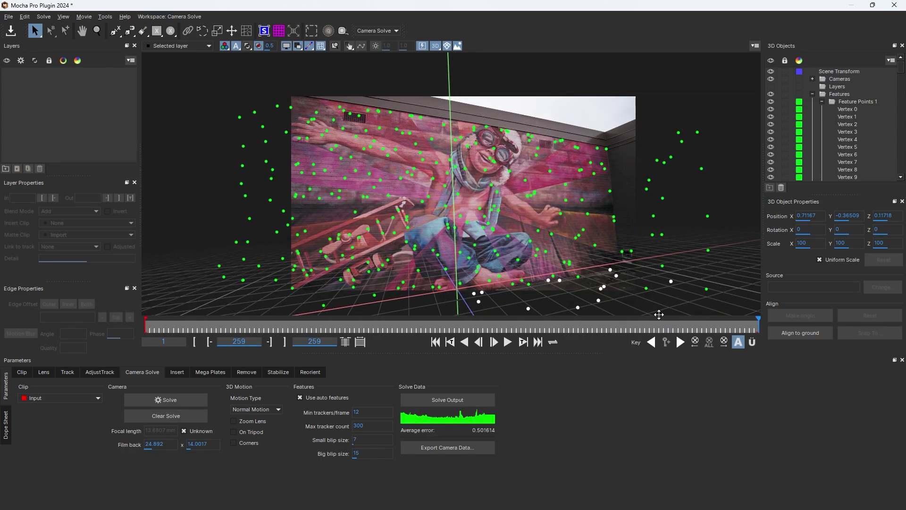
click(595, 272)
click(577, 276)
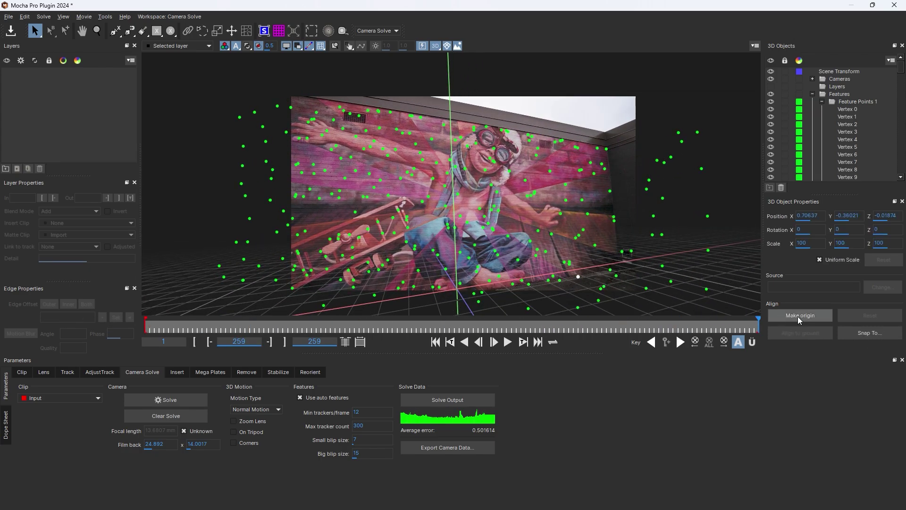
click(828, 317)
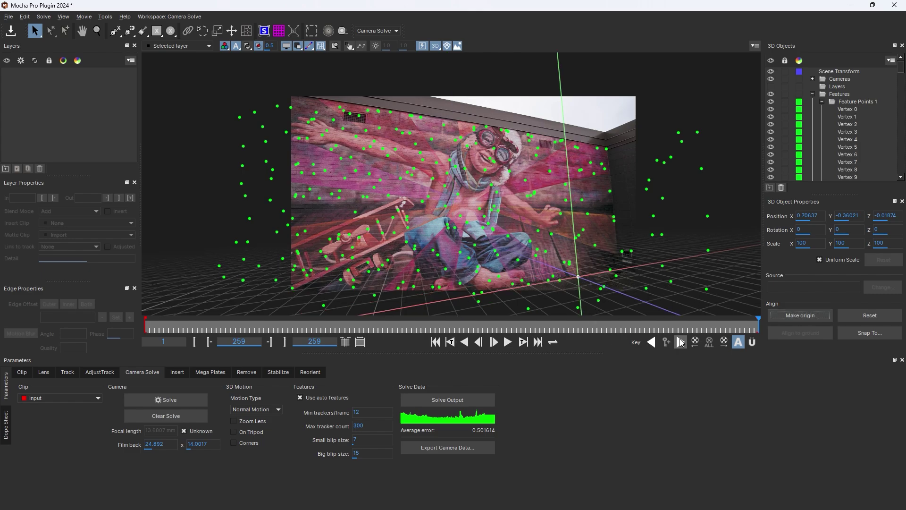
drag(758, 324, 81, 339)
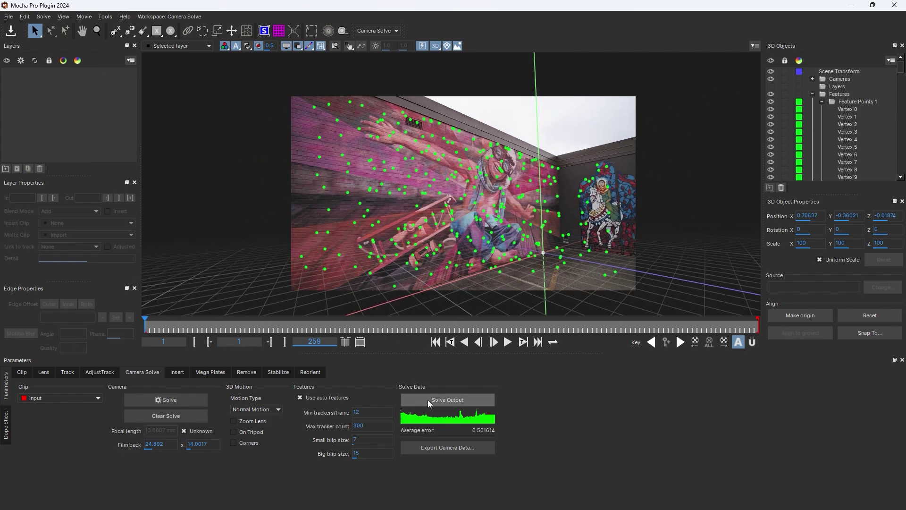
Export the camera data of all visible objects with feature points as Universal Scene Description, saved as "for nuke camera" in the mocha folder.
click(452, 452)
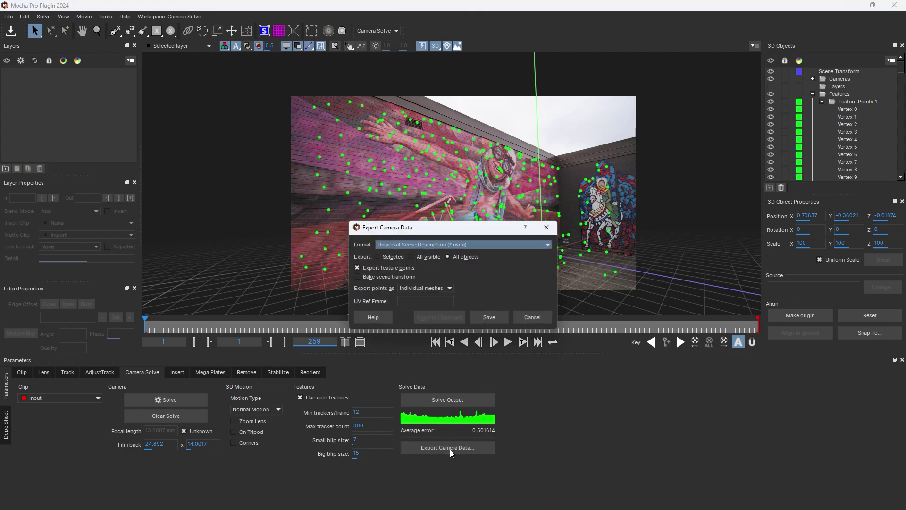
click(427, 245)
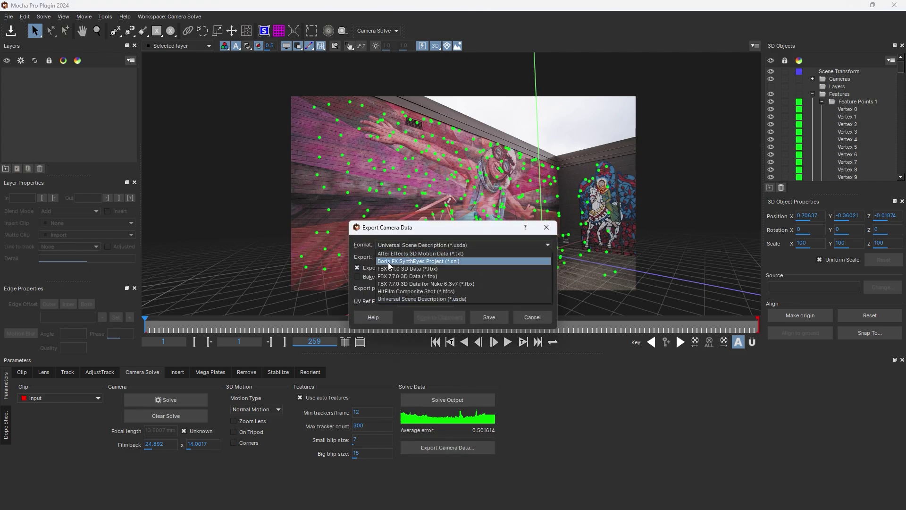
click(438, 300)
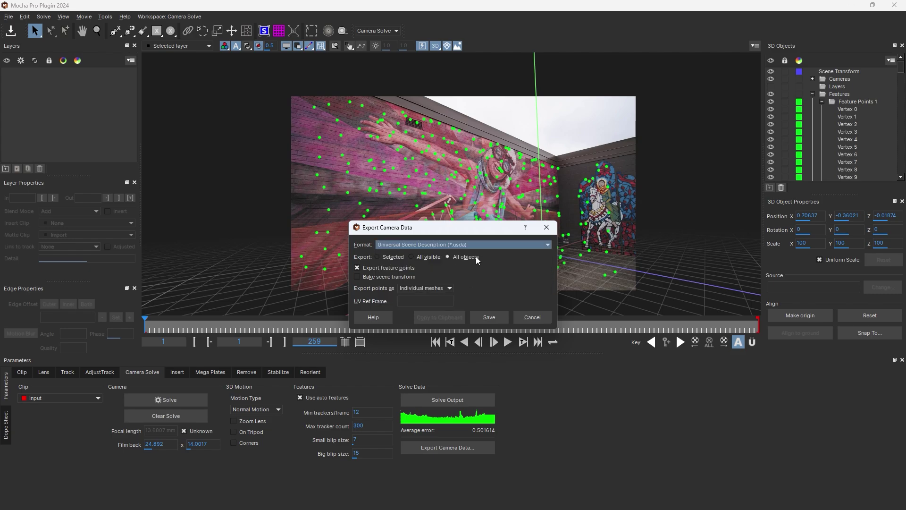
click(426, 259)
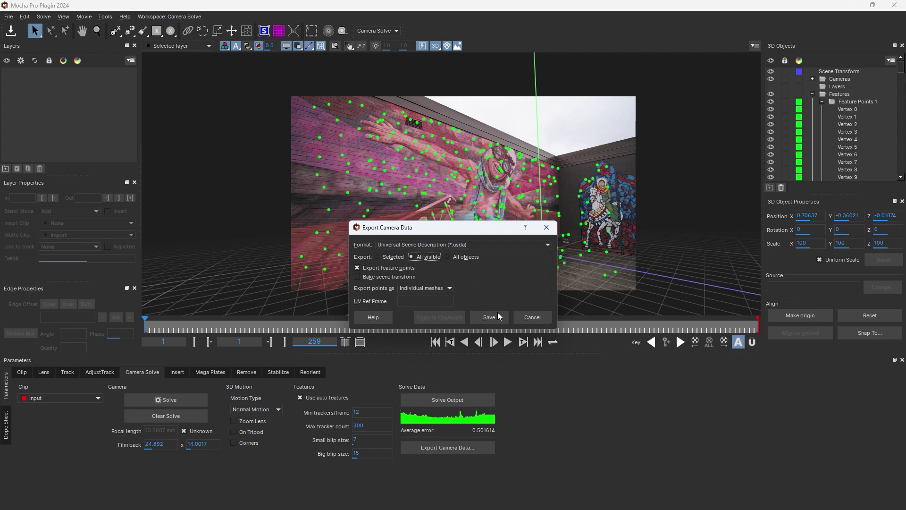
click(490, 321)
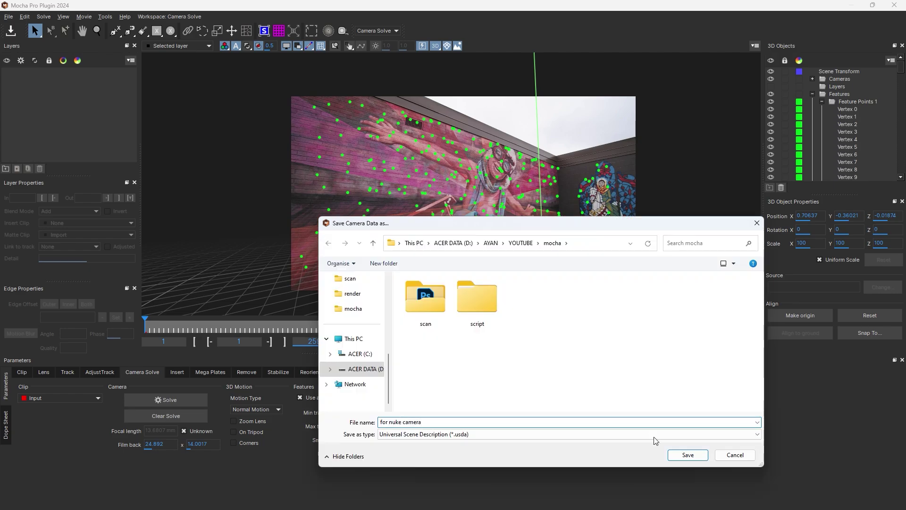
click(687, 455)
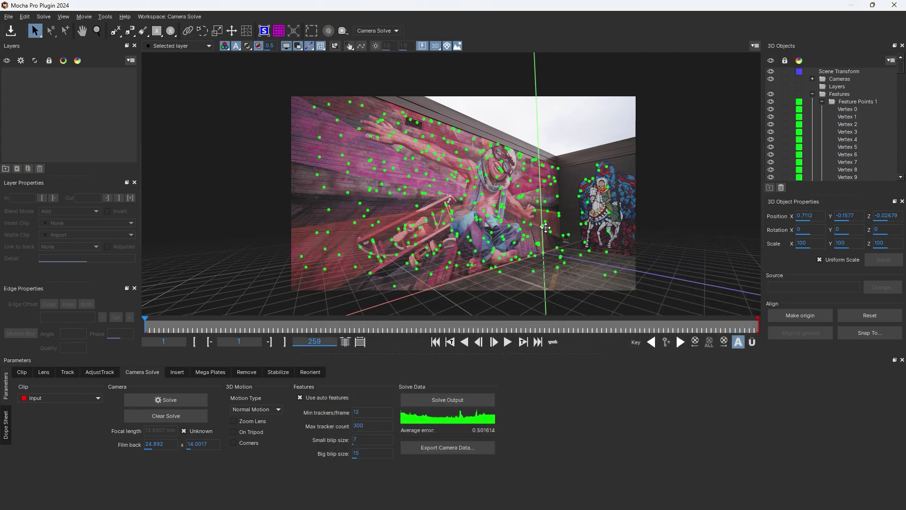
Close Mocha Pro, return to Nuke and detach the Mocha_Pro1 node so that Read1 feeds the viewer directly.
click(894, 5)
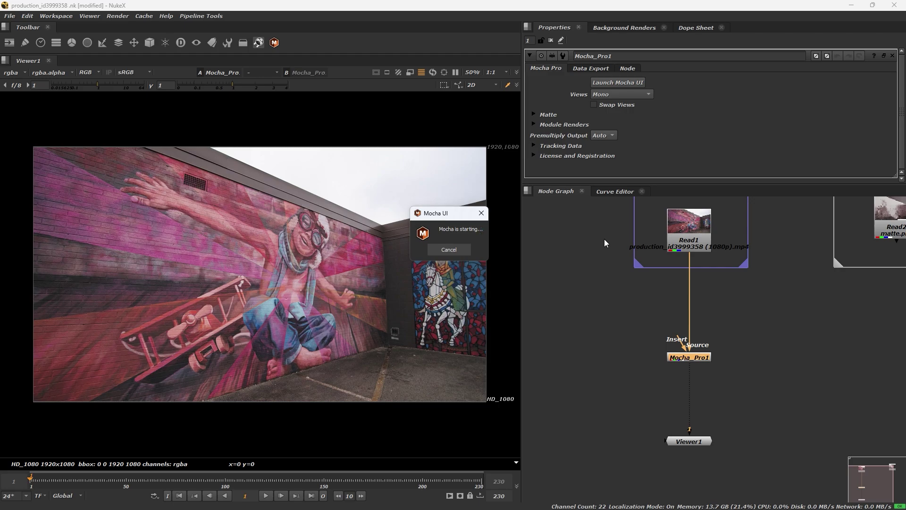
scroll(688, 338, up, 2)
drag(688, 339, 749, 329)
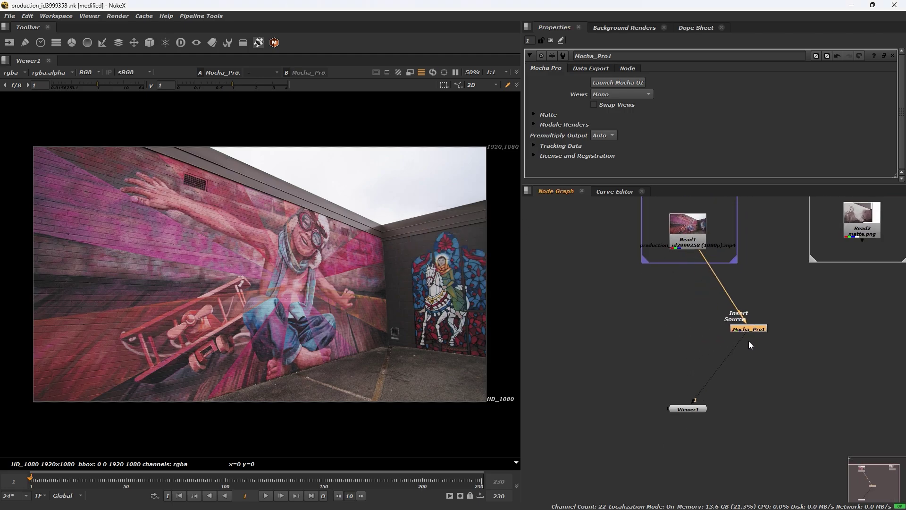
drag(697, 243, 605, 222)
click(675, 289)
drag(649, 325, 680, 329)
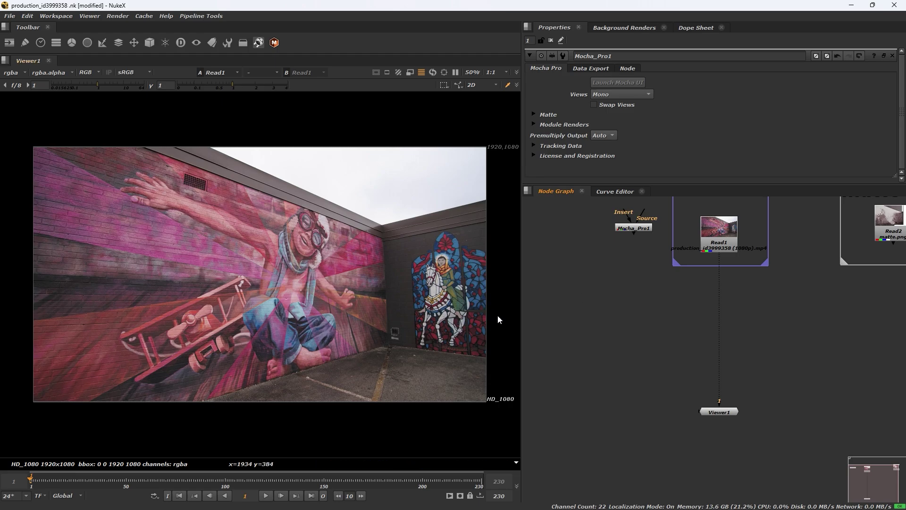
Add a ReadGeo node and load for nuke camera.usda into it as an all-in-one node.
key(Tab)
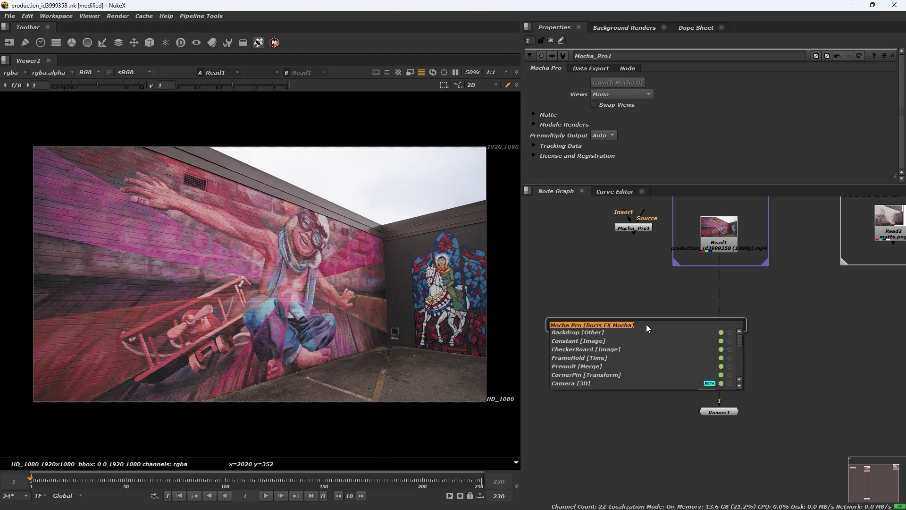
text(read)
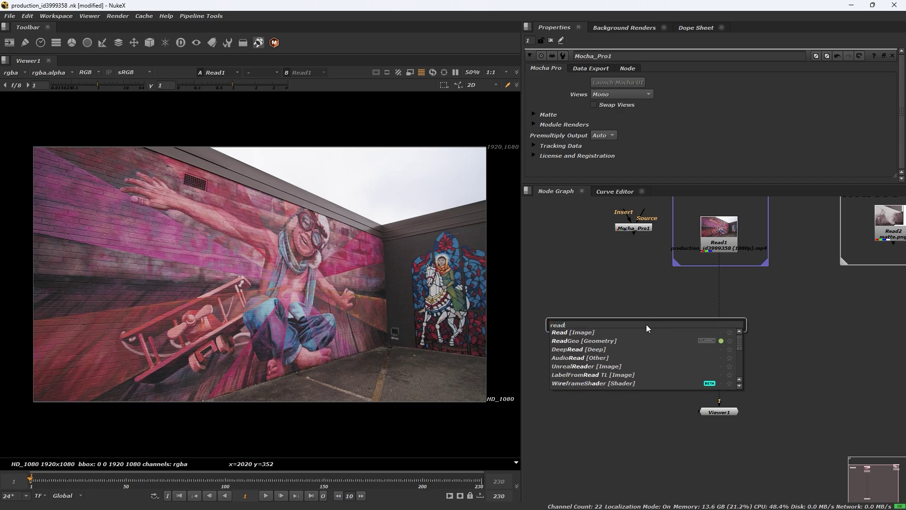
click(580, 341)
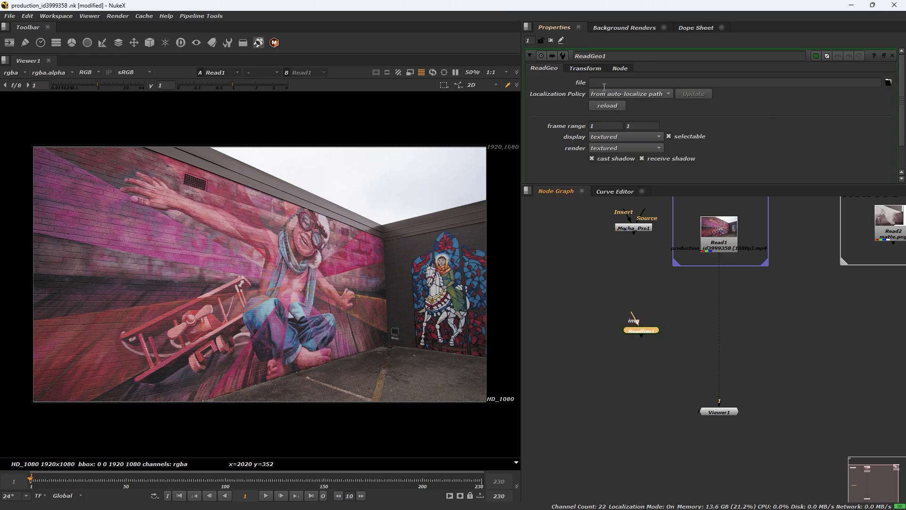
click(889, 83)
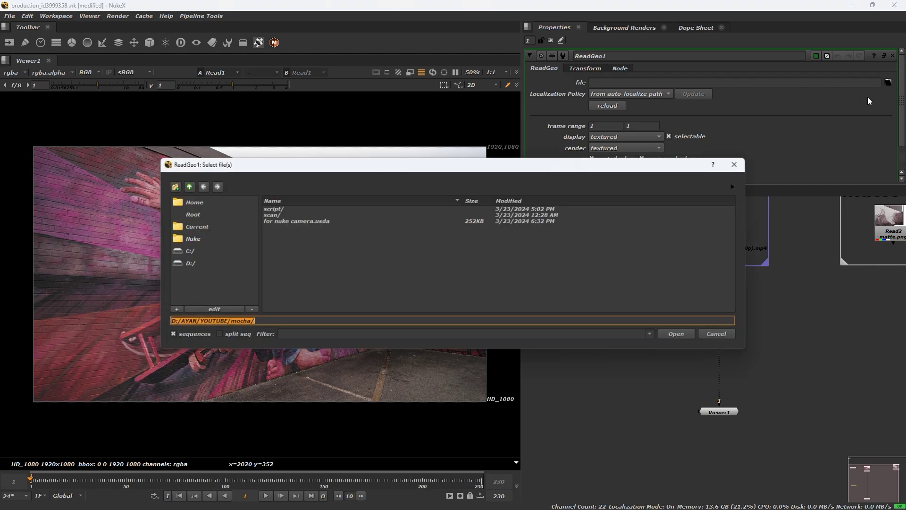
click(313, 221)
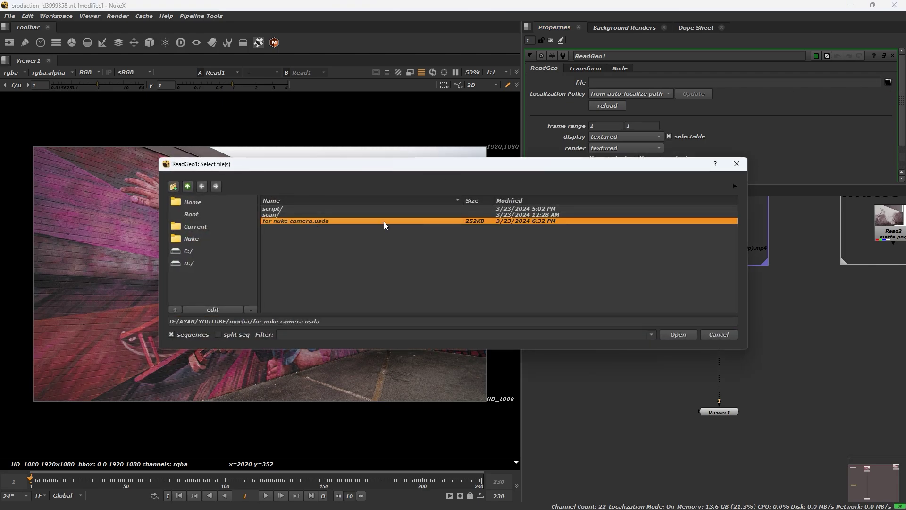
click(684, 334)
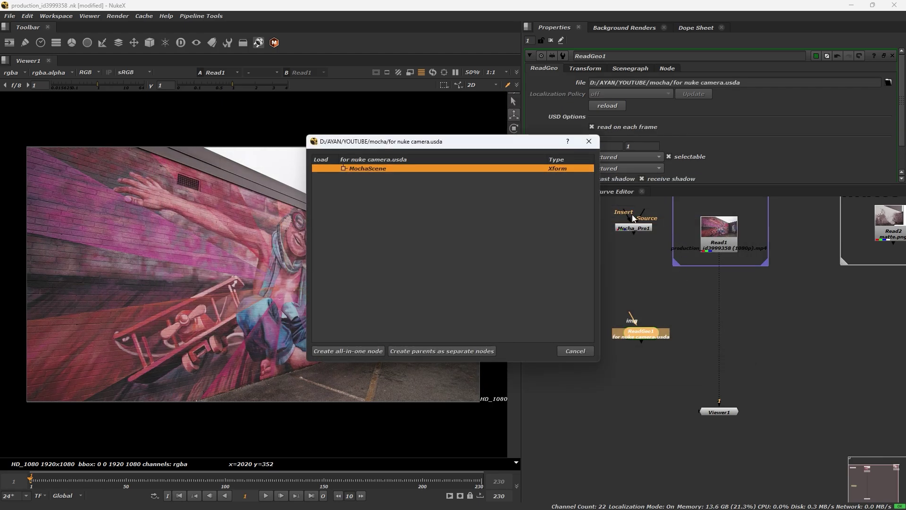
click(367, 353)
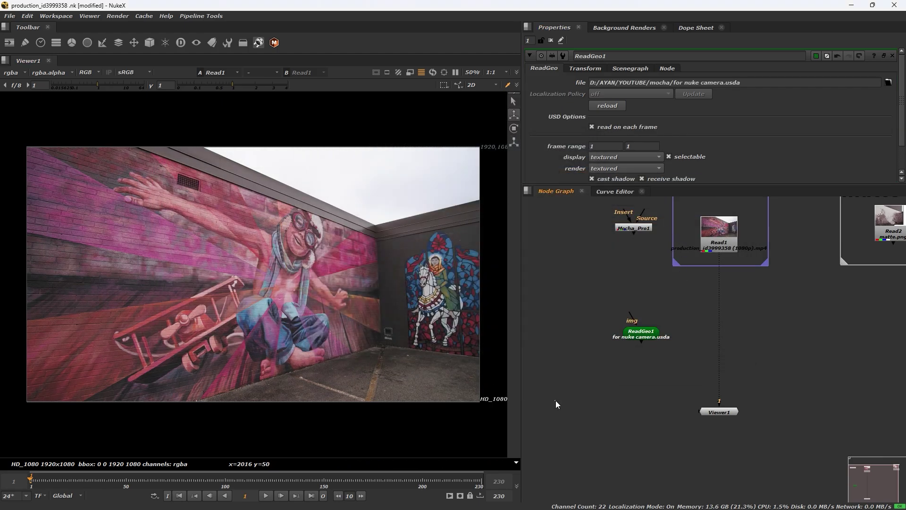
Place the ReadGeo1 node aside, inspect its imported points in the 3D viewer, and return the viewer to Read1.
drag(634, 342, 584, 350)
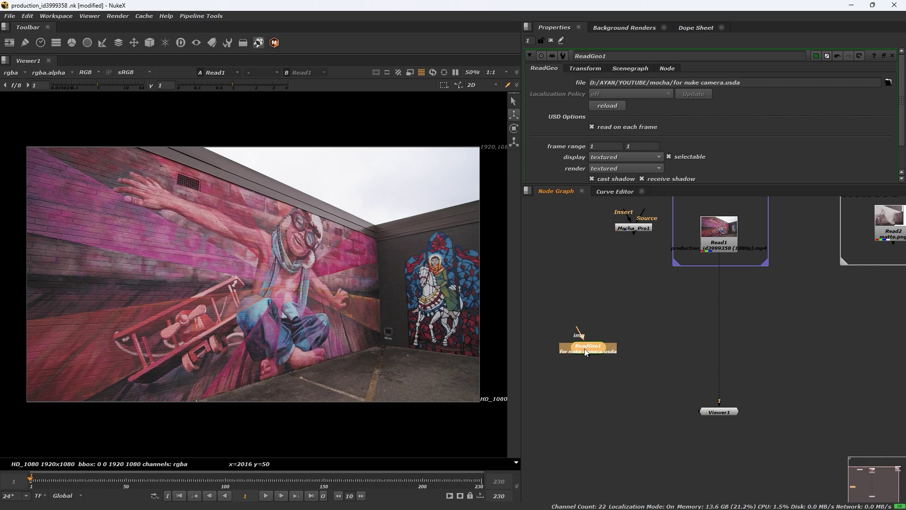
key(1)
scroll(253, 257, down, 3)
mouse_move(393, 334)
mouse_down()
mouse_move(224, 266)
mouse_move(263, 280)
mouse_move(300, 314)
mouse_move(321, 311)
mouse_move(257, 319)
mouse_move(250, 307)
mouse_move(307, 358)
mouse_move(187, 309)
mouse_move(154, 325)
mouse_move(405, 335)
mouse_up()
scroll(239, 220, up, 3)
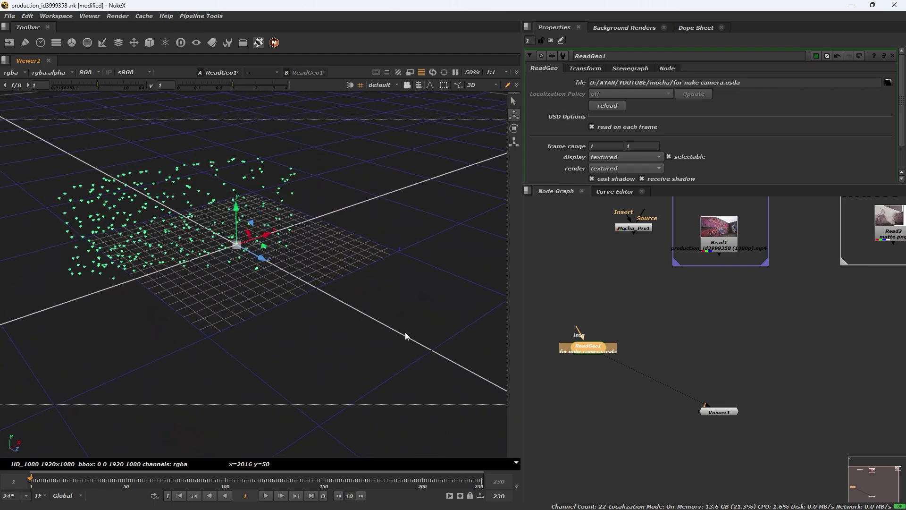
scroll(405, 336, up, 3)
drag(585, 353, 594, 355)
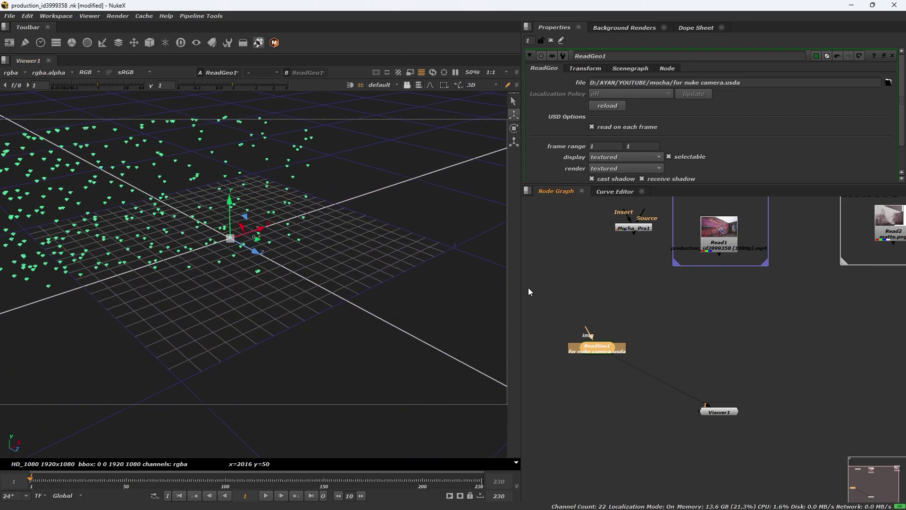
scroll(449, 292, down, 3)
click(676, 352)
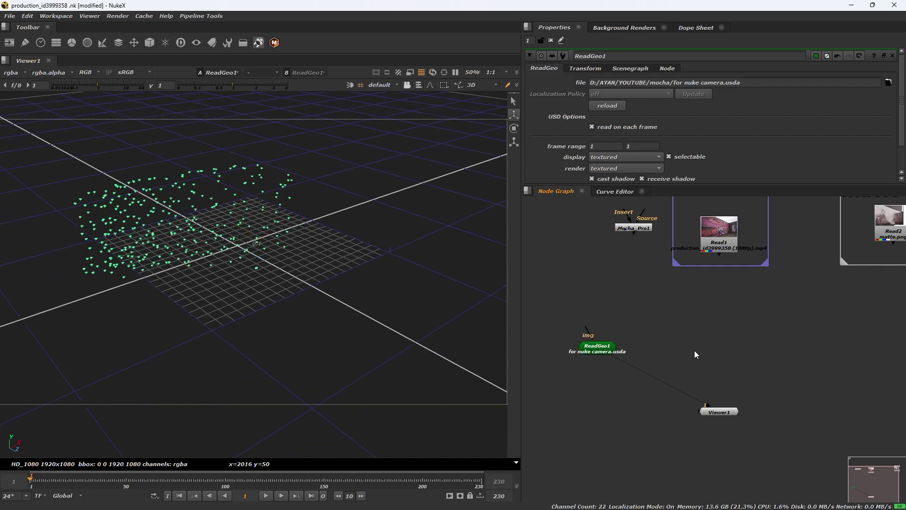
ctrl+shift+click(724, 243)
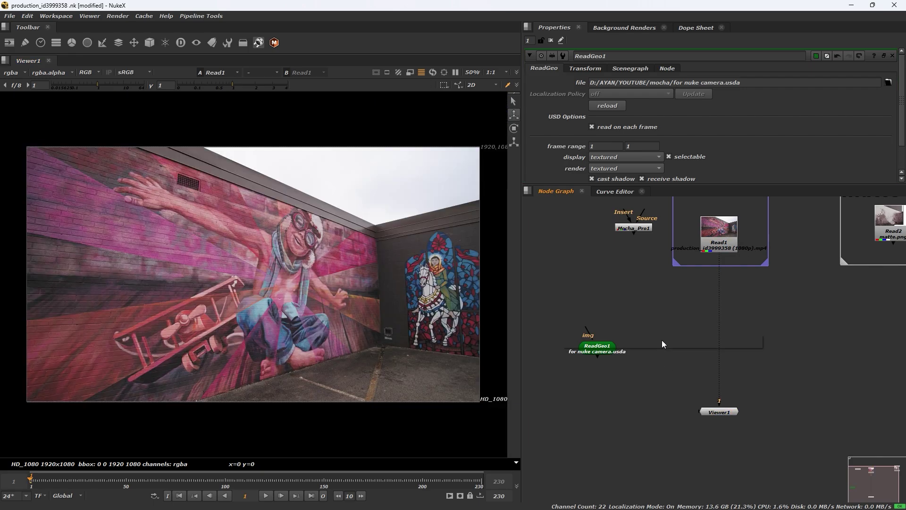
Add a classic 3D Camera node beside the ReadGeo1 node.
key(Tab)
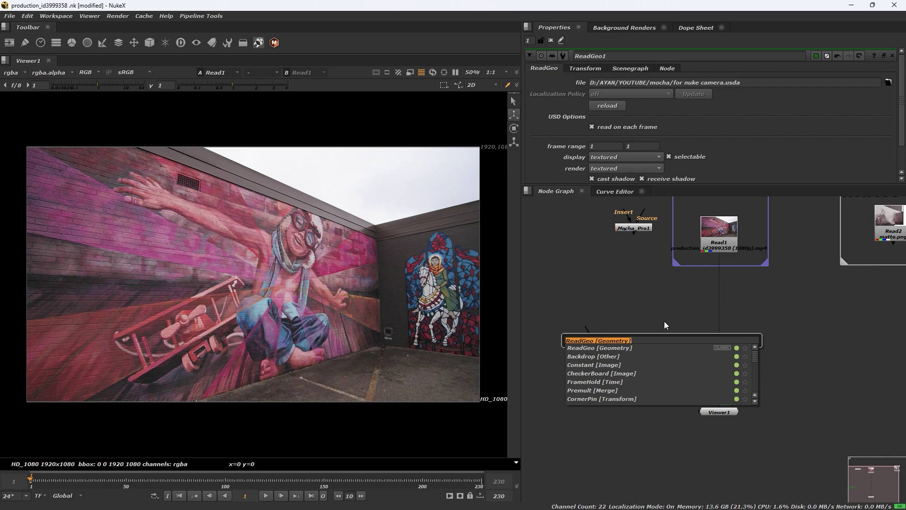
text(camer)
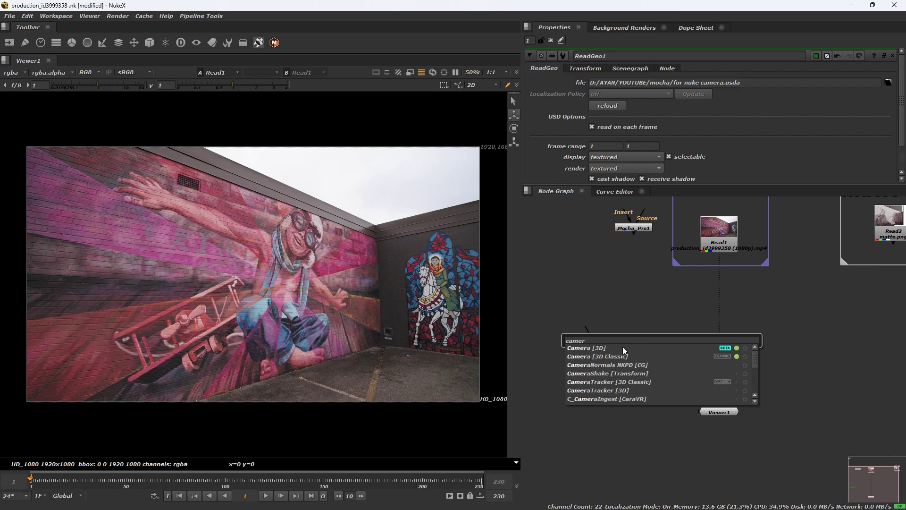
click(623, 348)
click(663, 348)
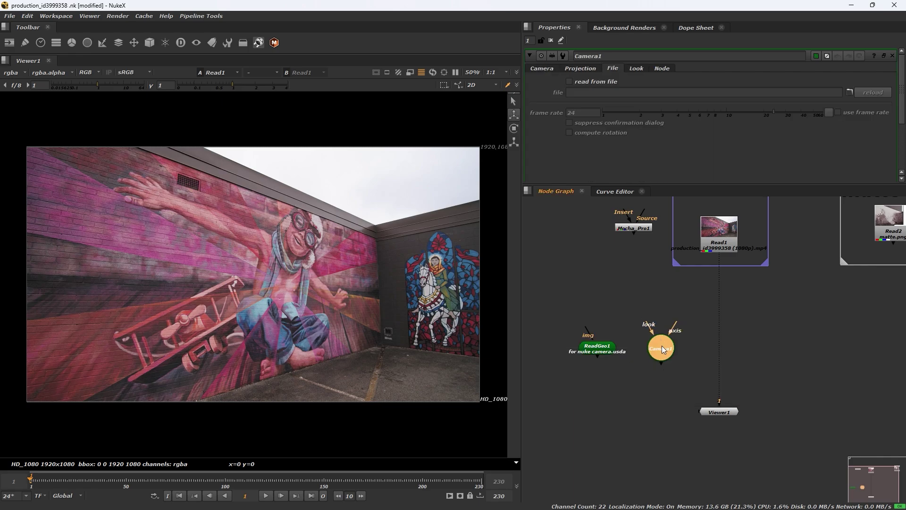
Make Camera1 read from file, load for nuke camera.usda from the mocha folder, and shift it aside together with ReadGeo1.
click(605, 83)
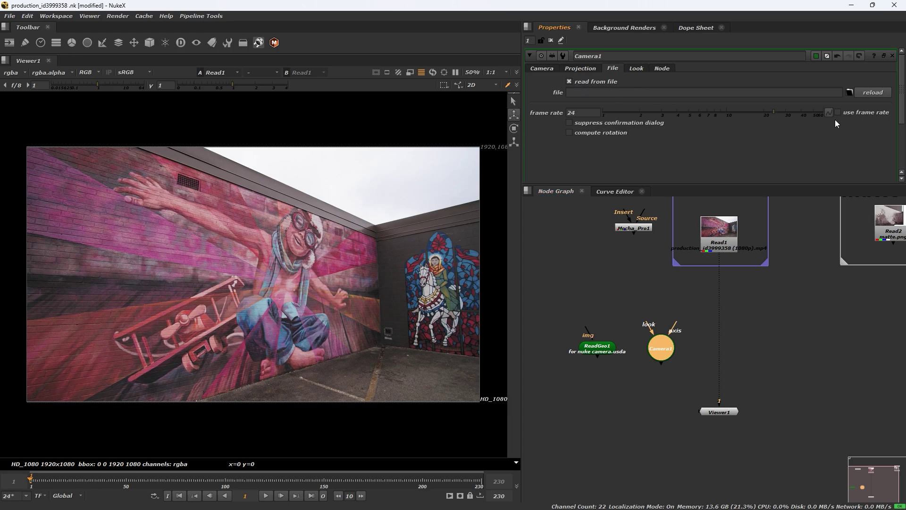
click(849, 93)
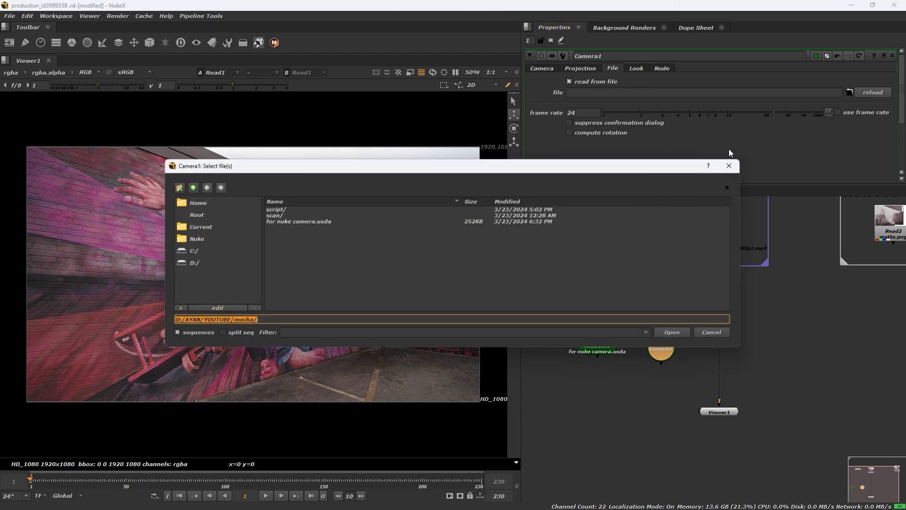
click(346, 222)
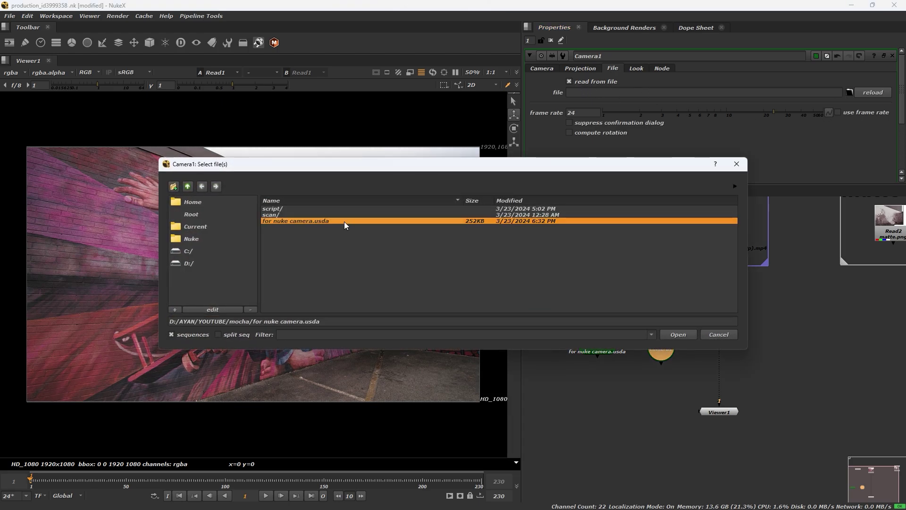
click(687, 336)
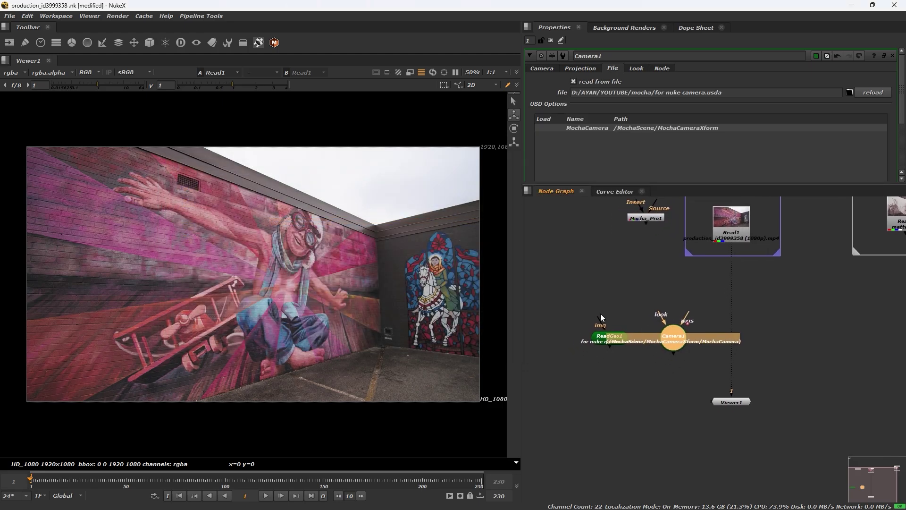
drag(586, 308, 650, 331)
click(689, 365)
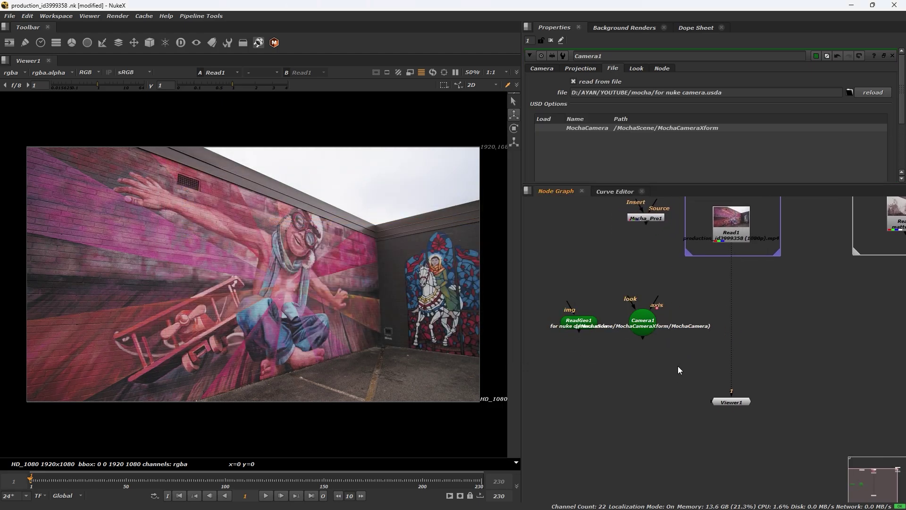
Add a ScanlineRender node and connect its obj/scn input to ReadGeo1, routing the connection through a dot below it.
key(Tab)
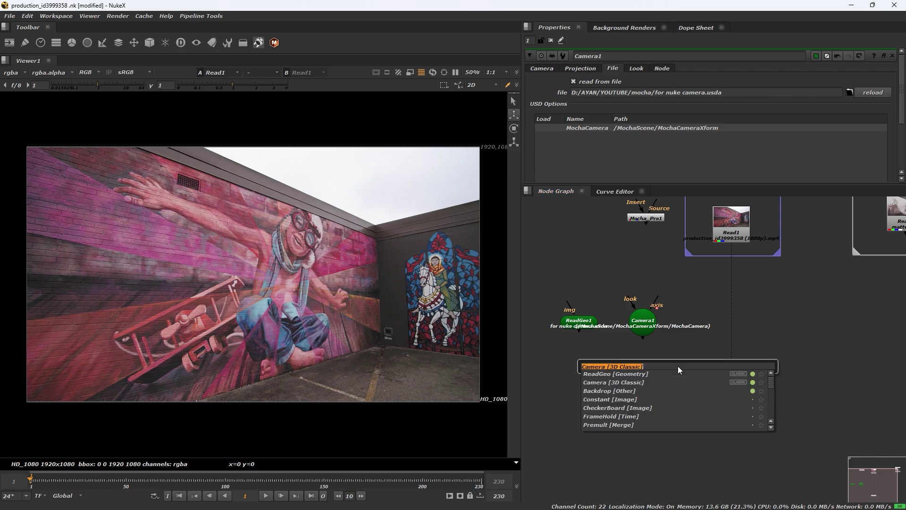
text(sca)
click(651, 375)
drag(650, 369, 585, 325)
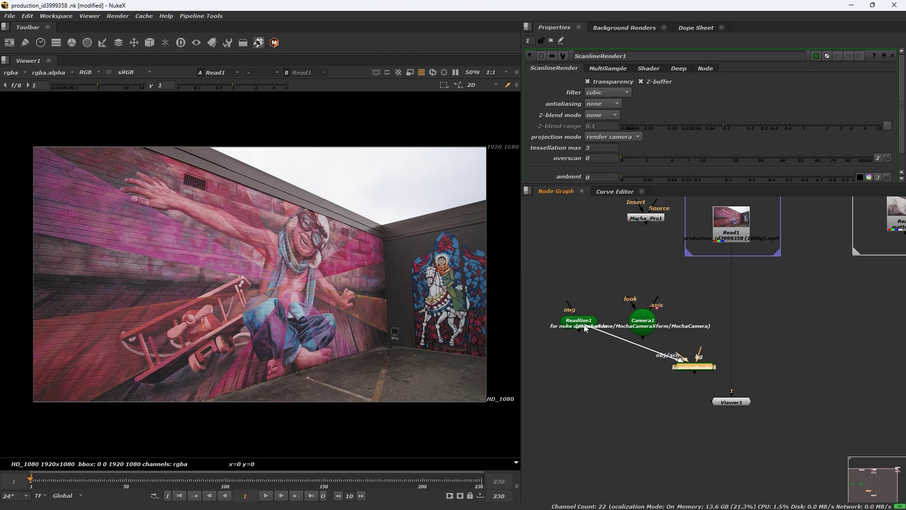
drag(646, 347, 580, 367)
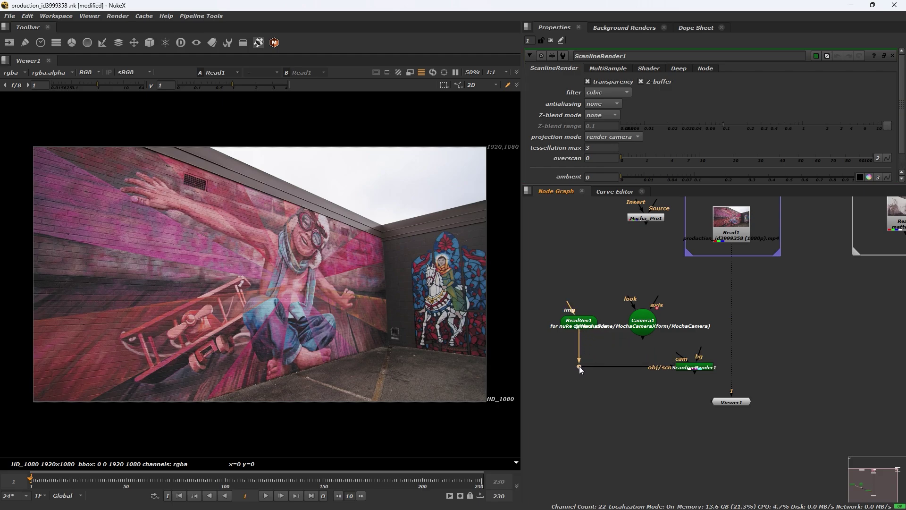
Connect ScanlineRender1's bg input to Read1 and its cam input to Camera1, and show the render in the viewer.
click(589, 324)
drag(693, 368, 729, 239)
key(1)
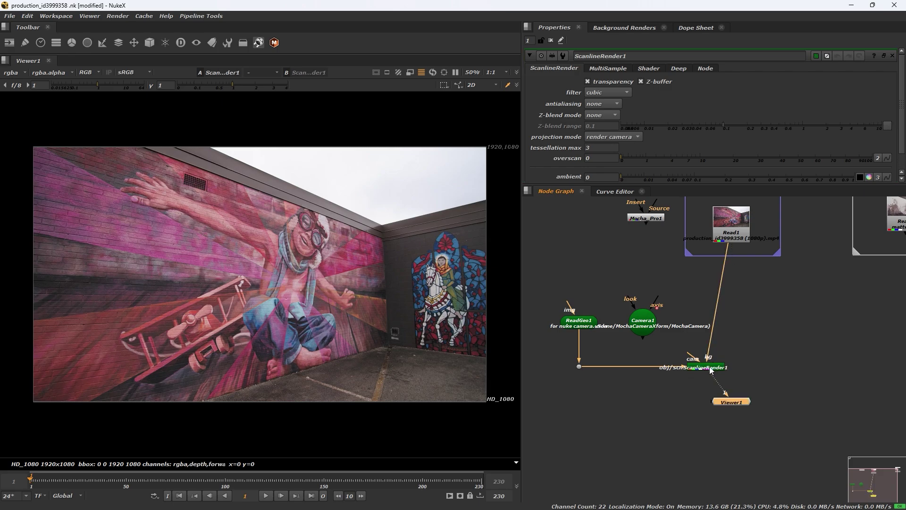
drag(727, 368, 654, 304)
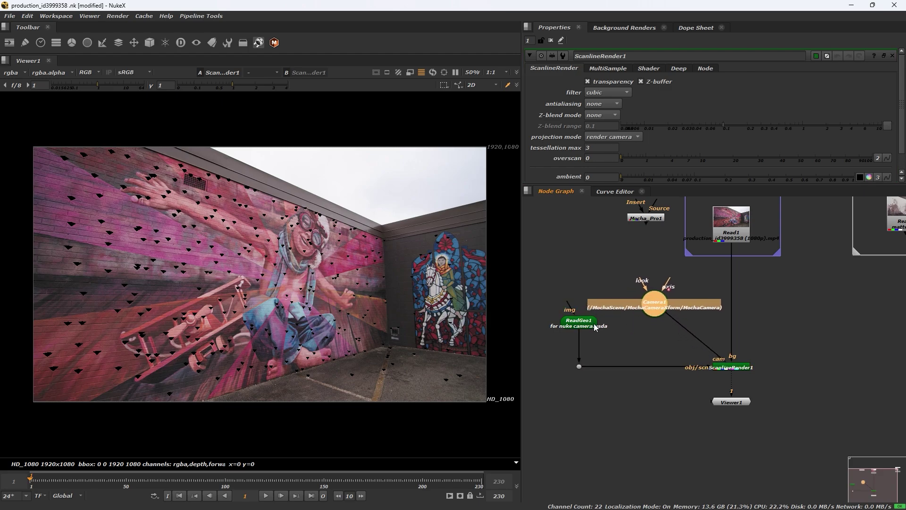
Space out the ReadGeo1, dot and Camera1 nodes so that their labels do not overlap.
drag(595, 324, 594, 312)
click(738, 365)
drag(672, 372, 711, 376)
click(598, 256)
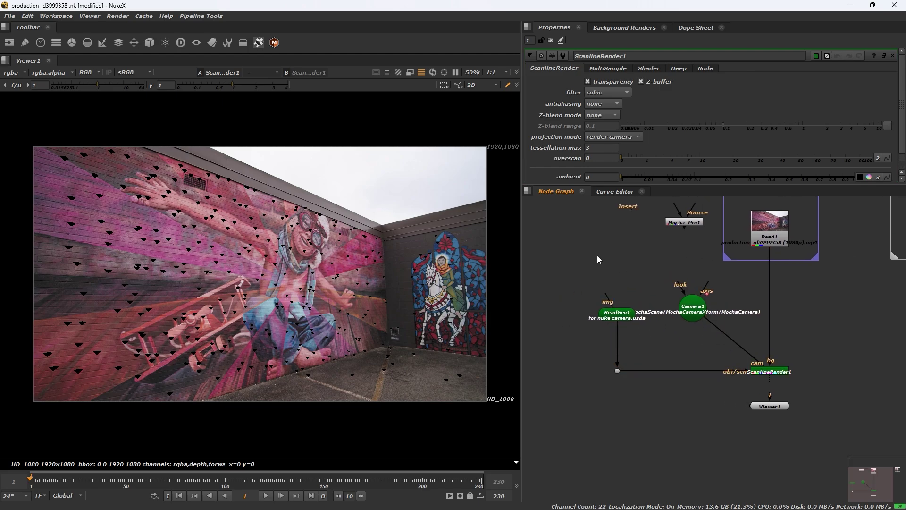
drag(668, 308, 690, 310)
drag(593, 282, 701, 413)
drag(645, 317, 628, 318)
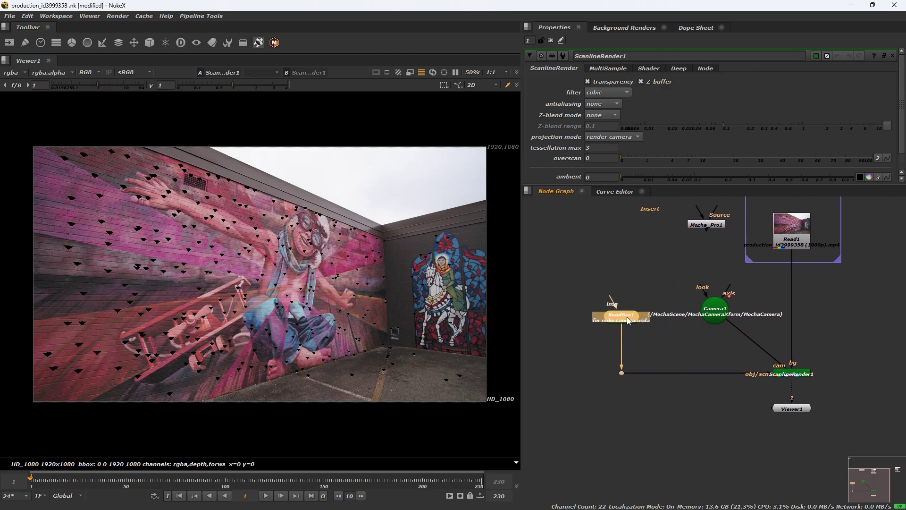
drag(789, 301, 782, 329)
Add a Constant node, set its color to pure red, and connect it to ReadGeo1's img input.
click(624, 289)
key(Tab)
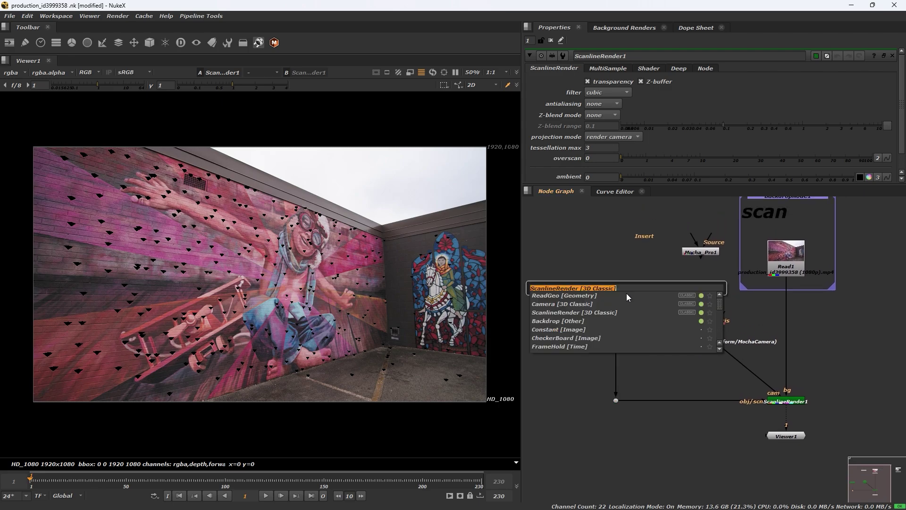
text(constant)
key(Return)
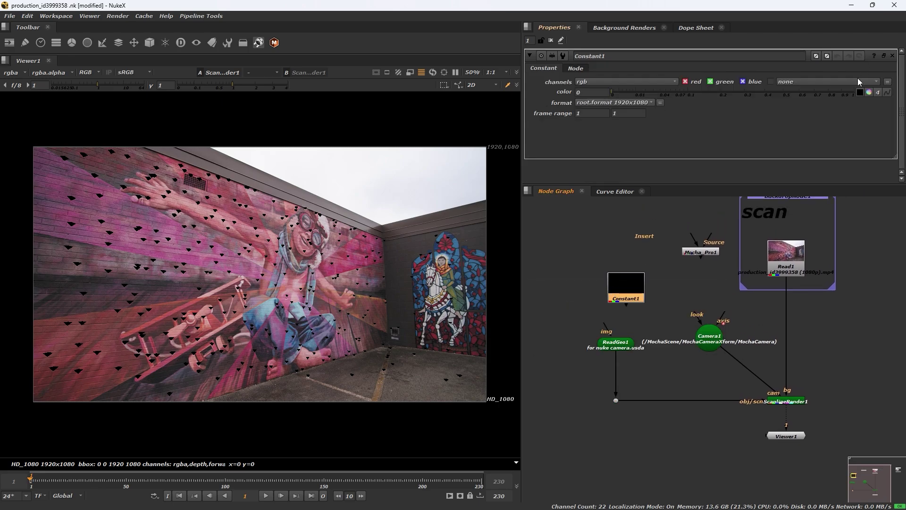
click(869, 92)
click(567, 119)
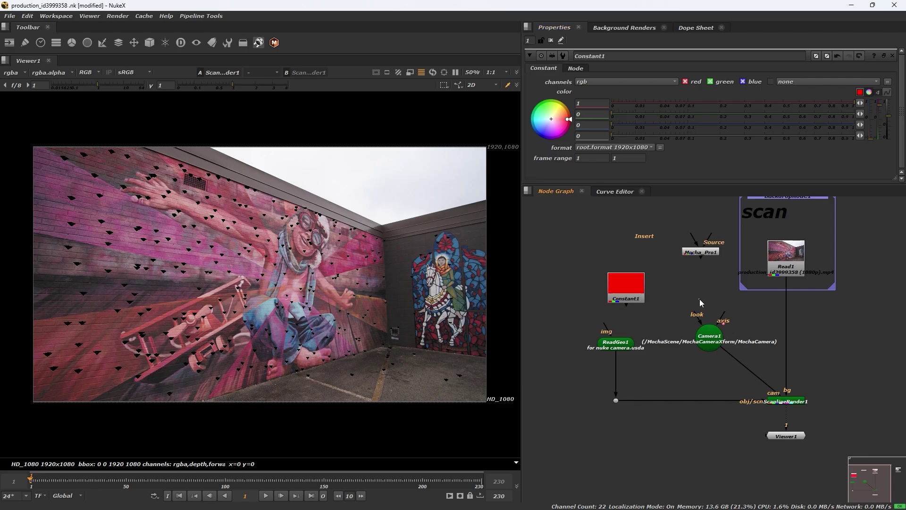
drag(608, 321, 622, 294)
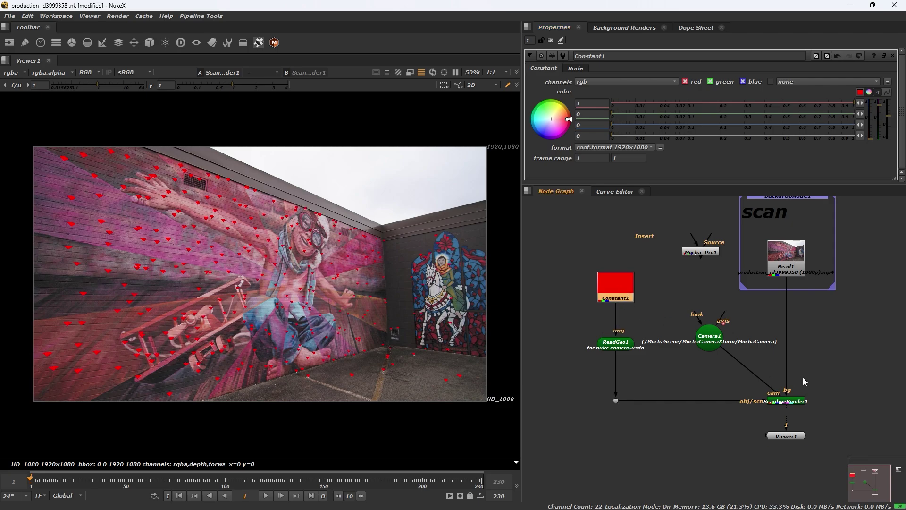
Move the Viewer1 node farther below ScanlineRender1 and frame the whole node graph.
click(819, 378)
drag(704, 403, 672, 360)
drag(748, 394, 748, 420)
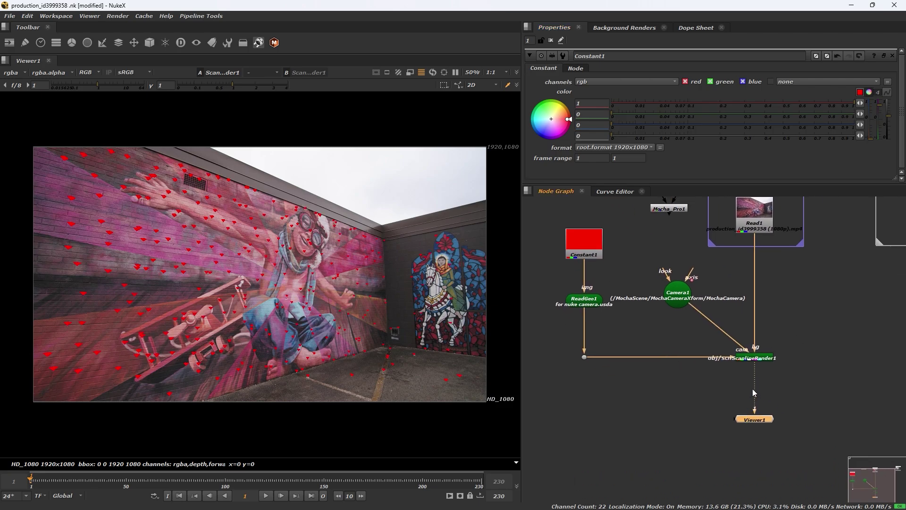
key(f)
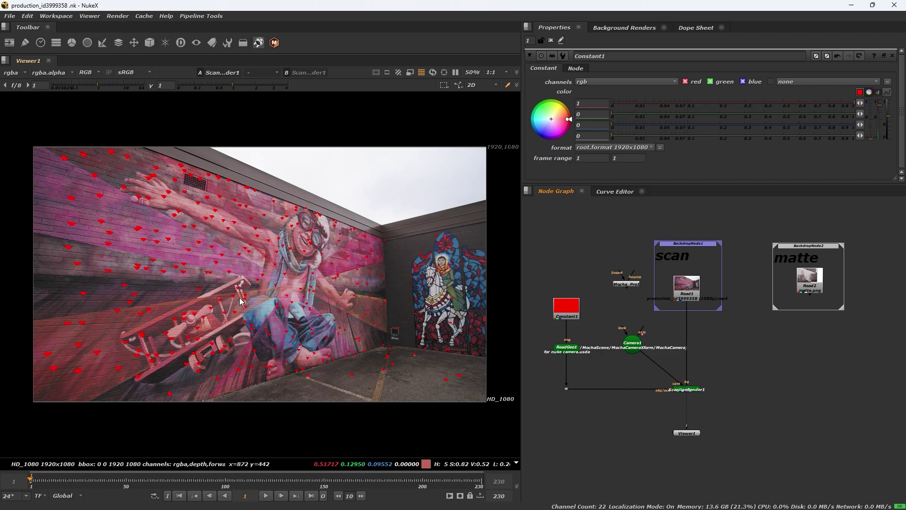
Play and scrub through the render to check how the red points stick to the footage, and return to frame 1.
key(l)
click(266, 497)
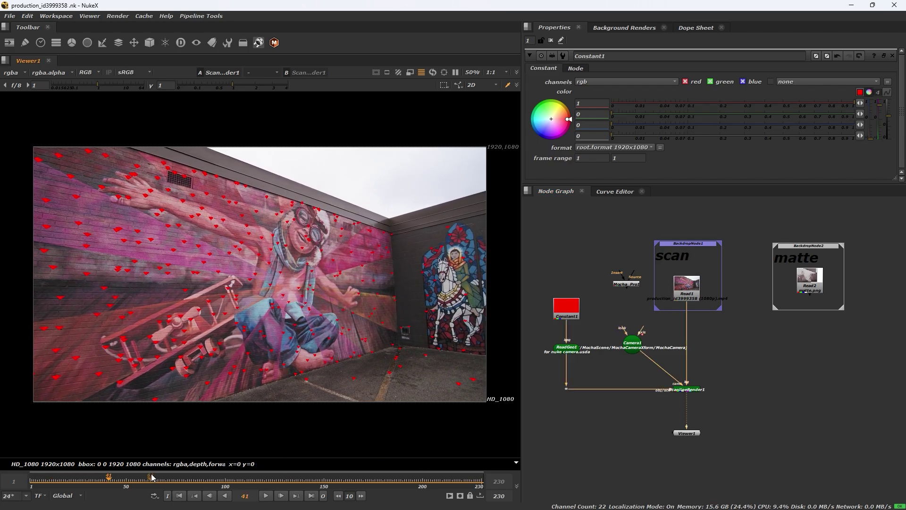
drag(154, 478, 218, 486)
click(179, 497)
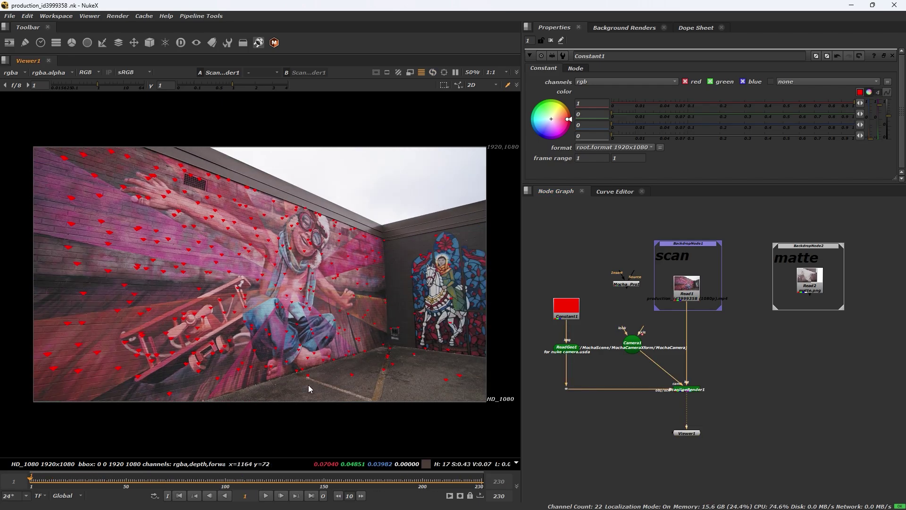
Show ReadGeo1's point cloud in the viewer and switch to the front view.
drag(604, 386, 652, 377)
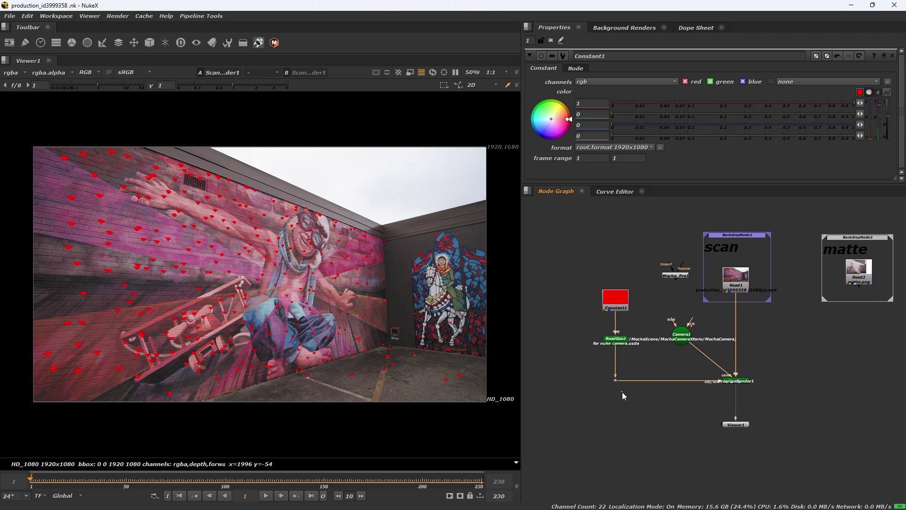
double_click(614, 341)
key(1)
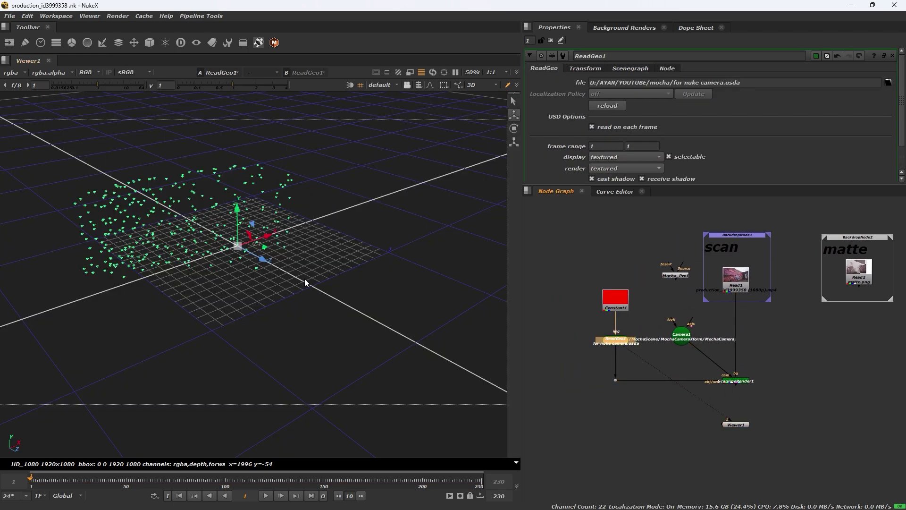
drag(298, 282, 428, 143)
click(491, 85)
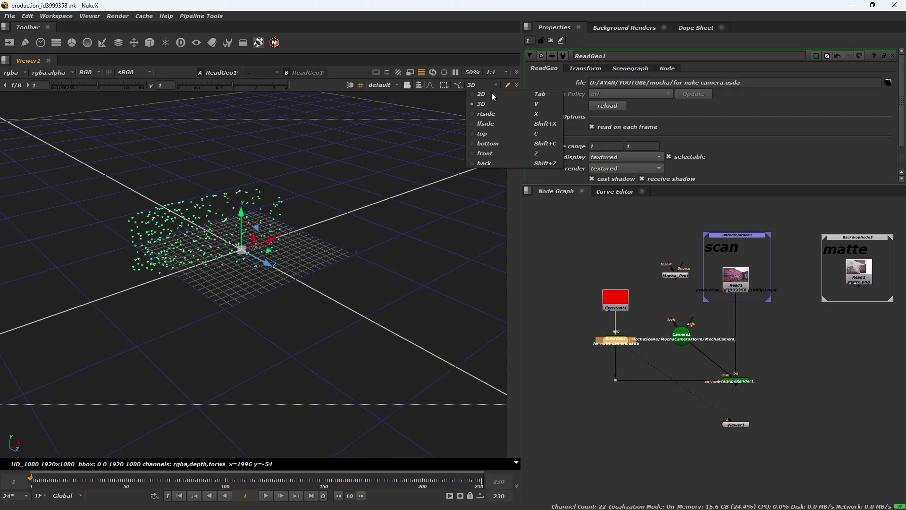
click(493, 150)
key(ctrl)
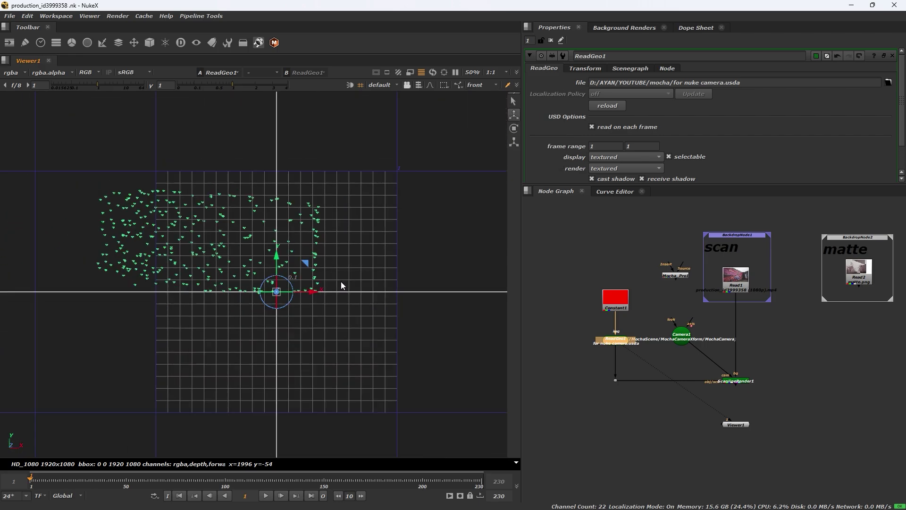
scroll(333, 274, up, 2)
drag(332, 274, 439, 278)
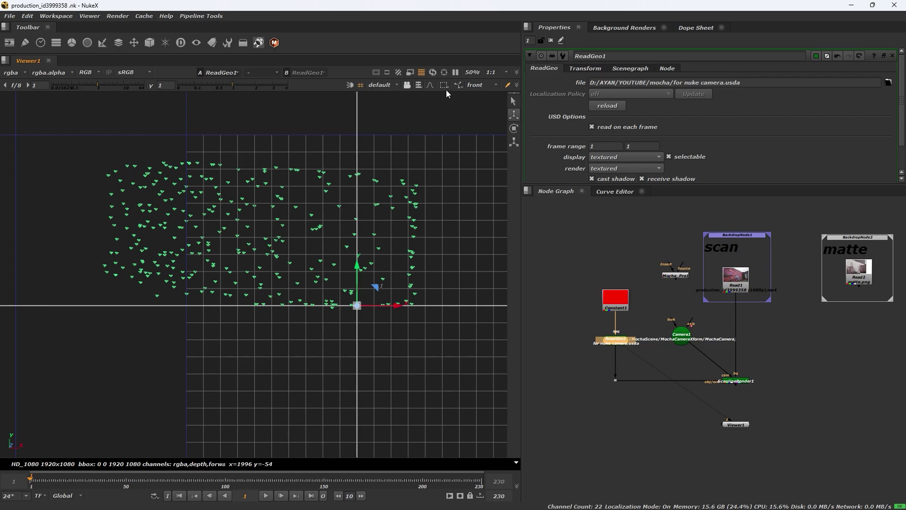
Enable vertex selection and select the mural wall points, leaving out the side wall and most of the ground points.
click(417, 86)
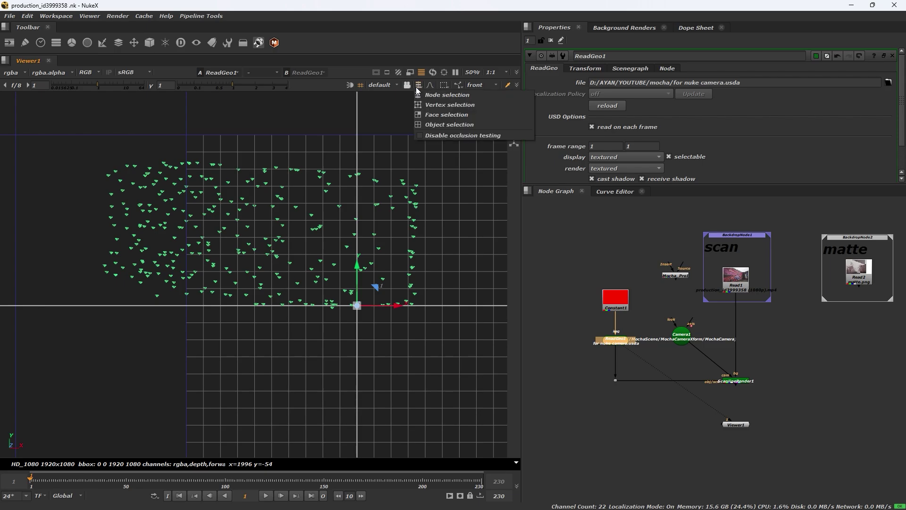
click(452, 103)
drag(78, 121, 297, 309)
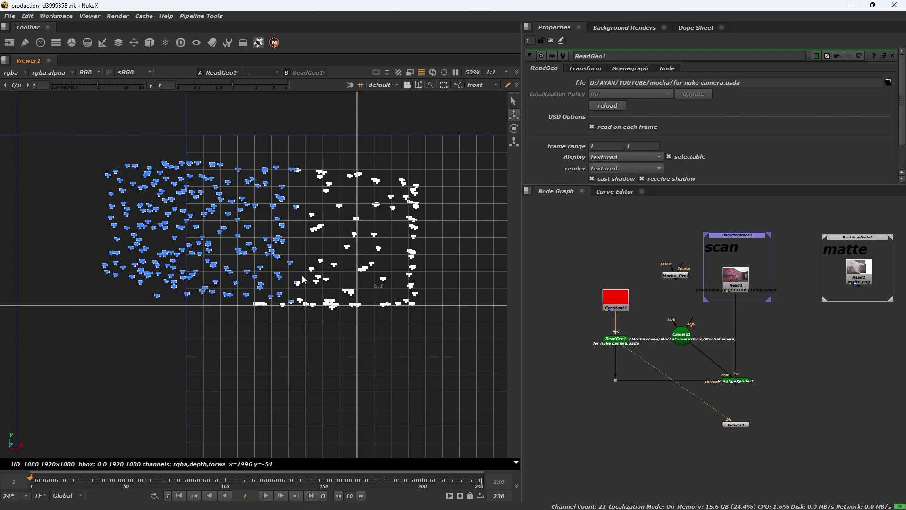
drag(287, 152, 407, 300)
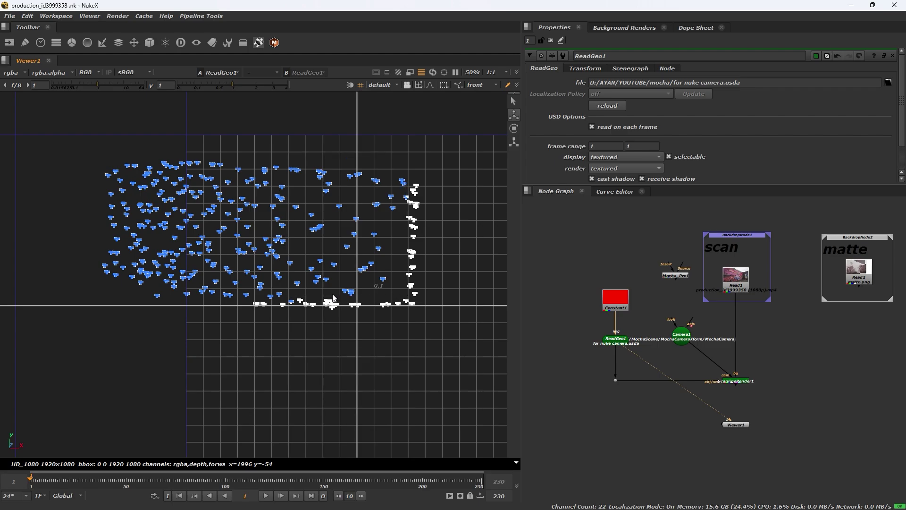
drag(325, 298, 250, 309)
Switch to the 3D perspective view and add the missed points along the mural wall to the vertex selection.
click(491, 86)
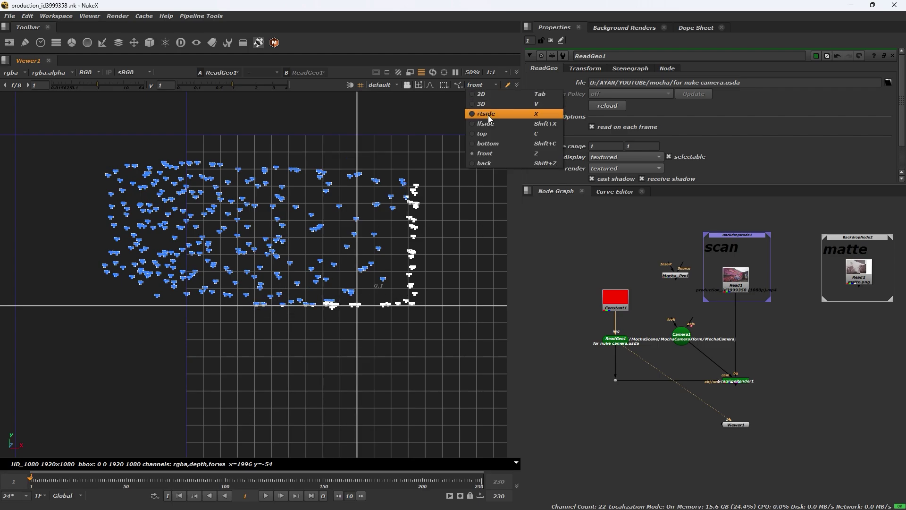
click(483, 101)
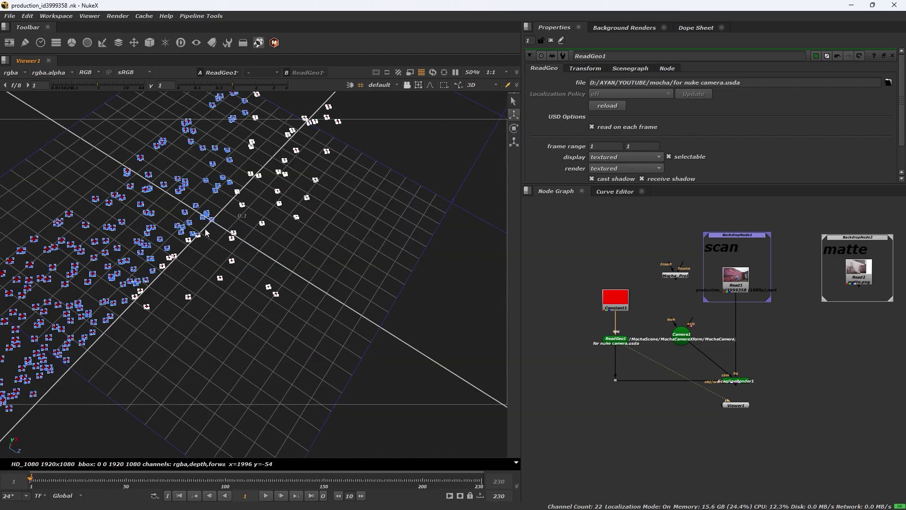
drag(206, 230, 124, 305)
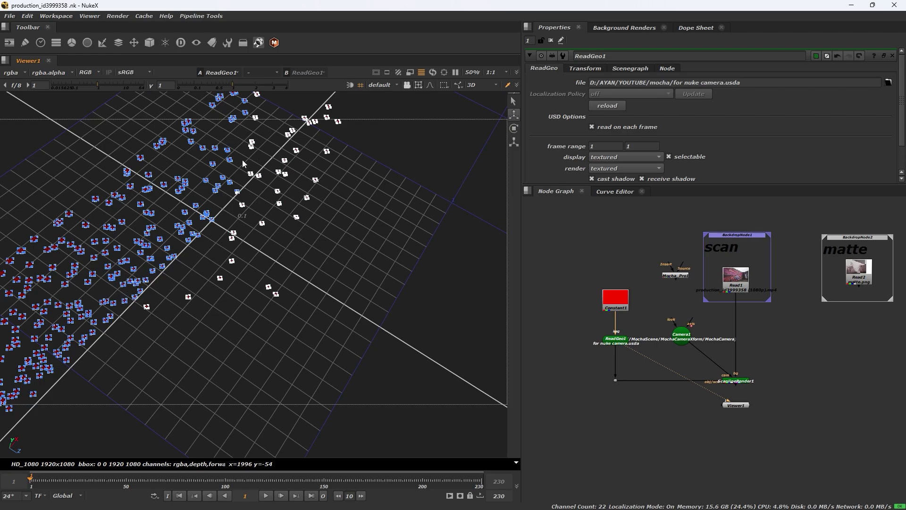
drag(237, 160, 266, 180)
drag(237, 130, 274, 158)
scroll(255, 174, down, 6)
scroll(194, 210, up, 6)
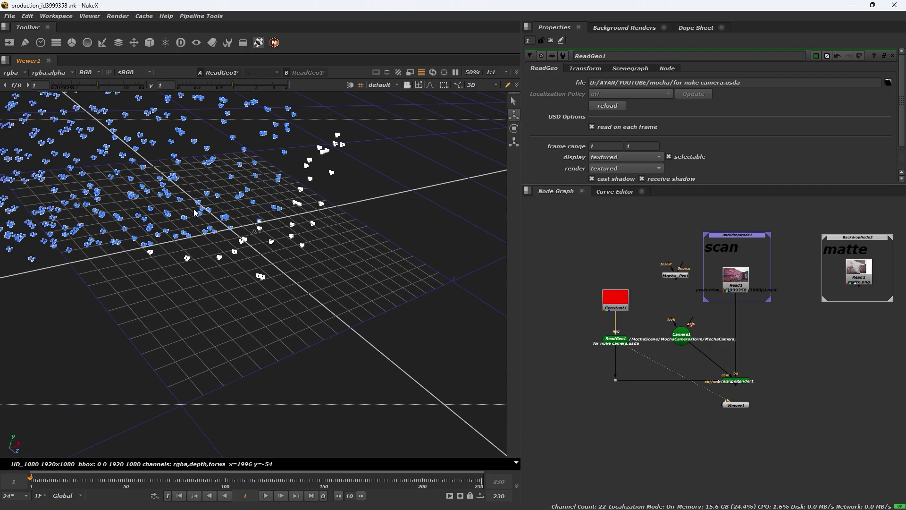
Add a Card geometry node to the node graph beside the ReadGeo1 branch.
drag(194, 210, 243, 175)
drag(306, 162, 430, 235)
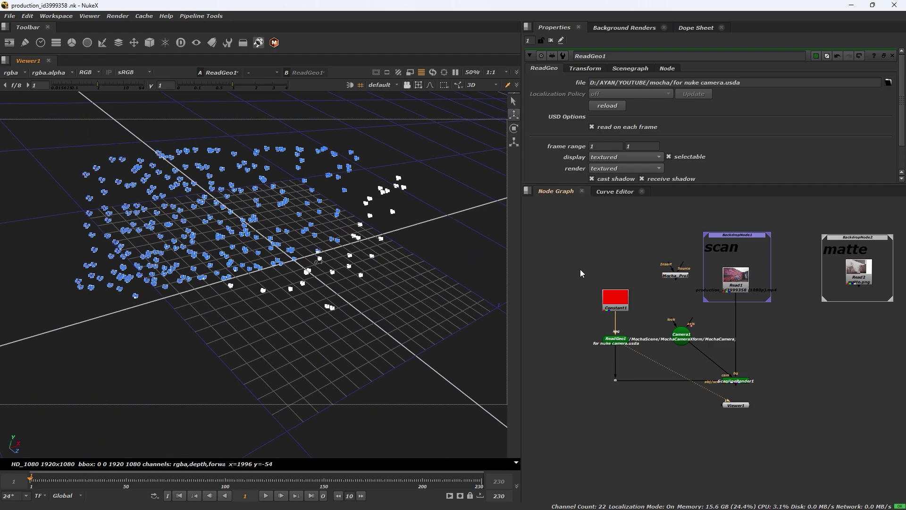
key(Tab)
text(card)
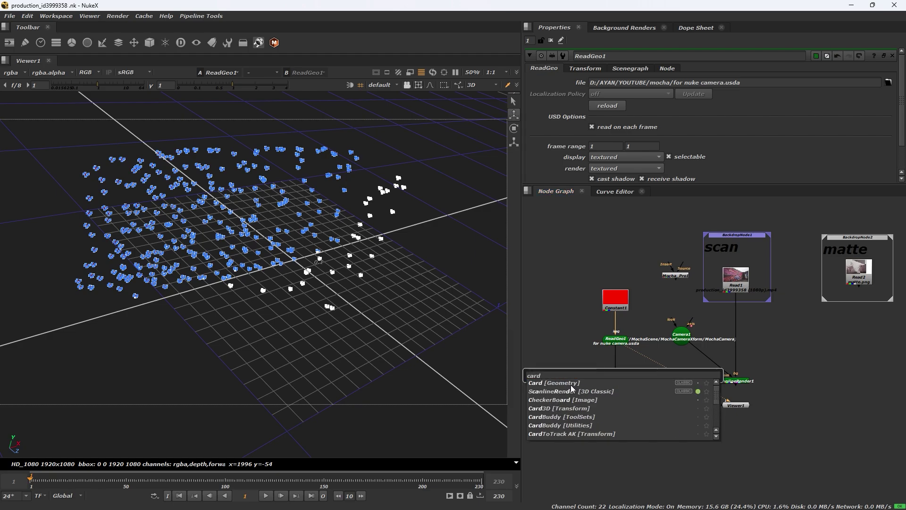
key(Return)
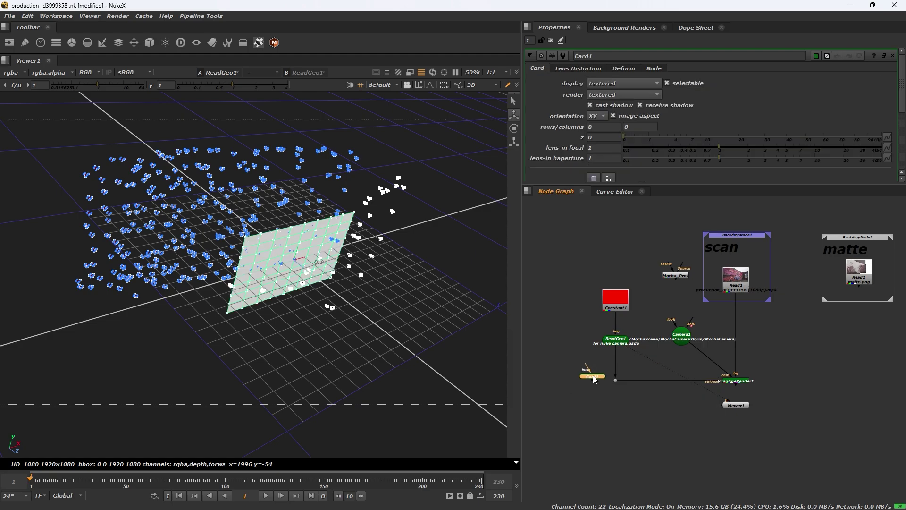
Snap Card1 to the selected wall points, matching position, orientation and size.
scroll(688, 149, down, 3)
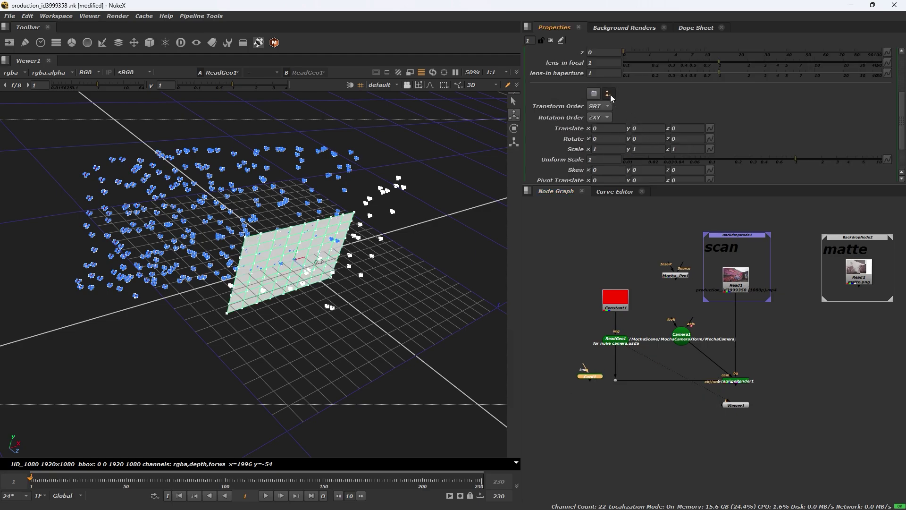
click(609, 94)
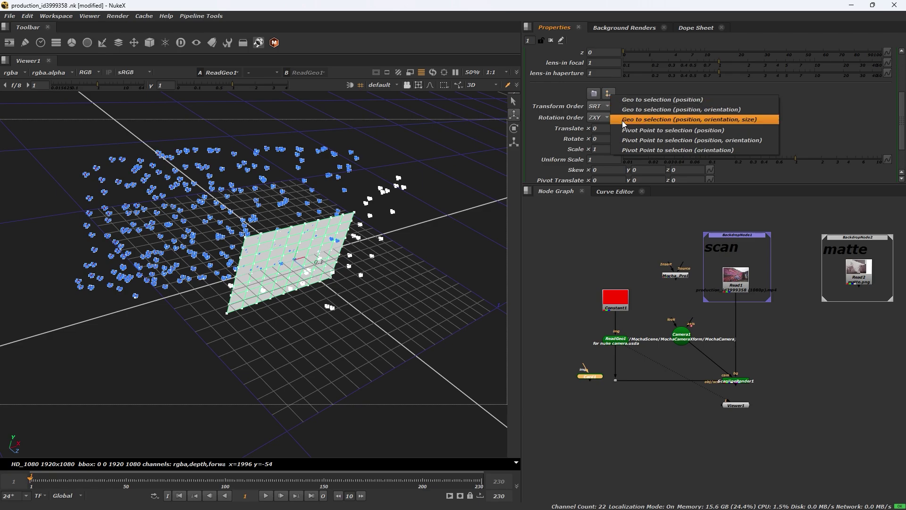
click(735, 119)
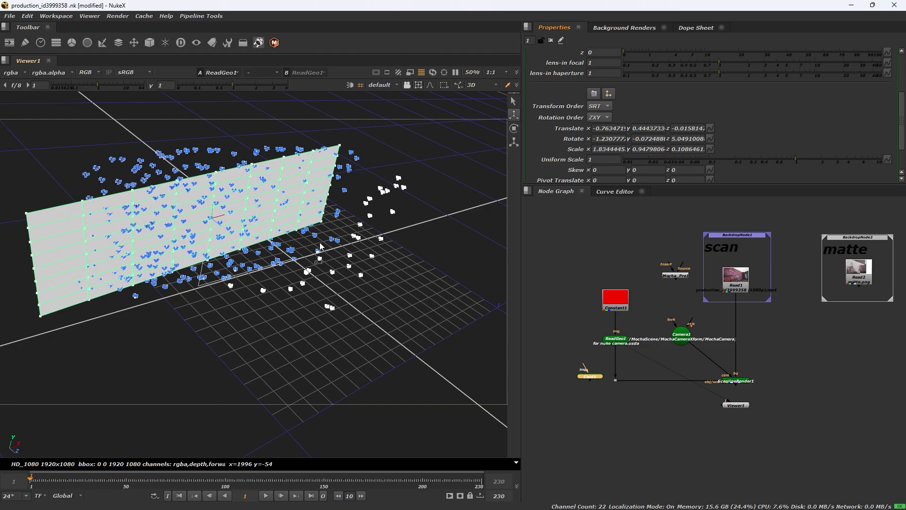
scroll(320, 246, down, 3)
drag(320, 247, 259, 217)
drag(411, 280, 185, 191)
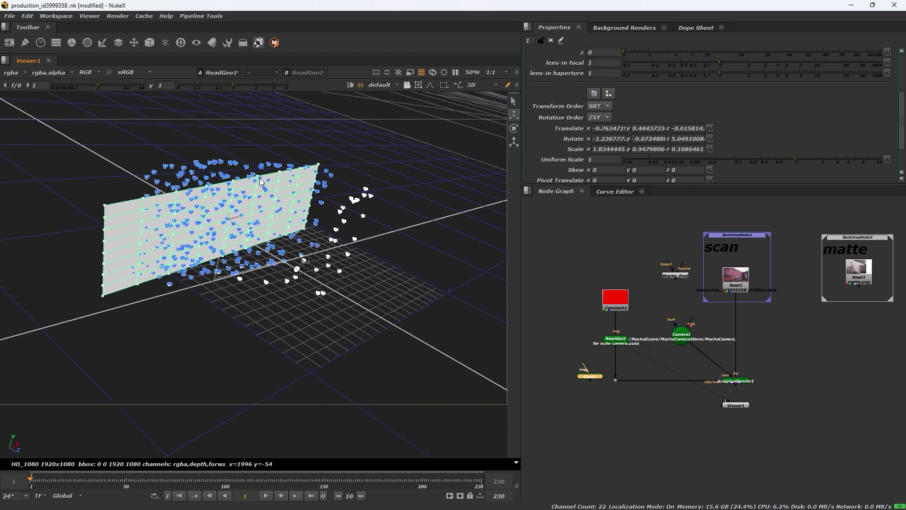
Set Card1's uniform scale to 3 so the card extends well past the wall points.
scroll(728, 159, down, 2)
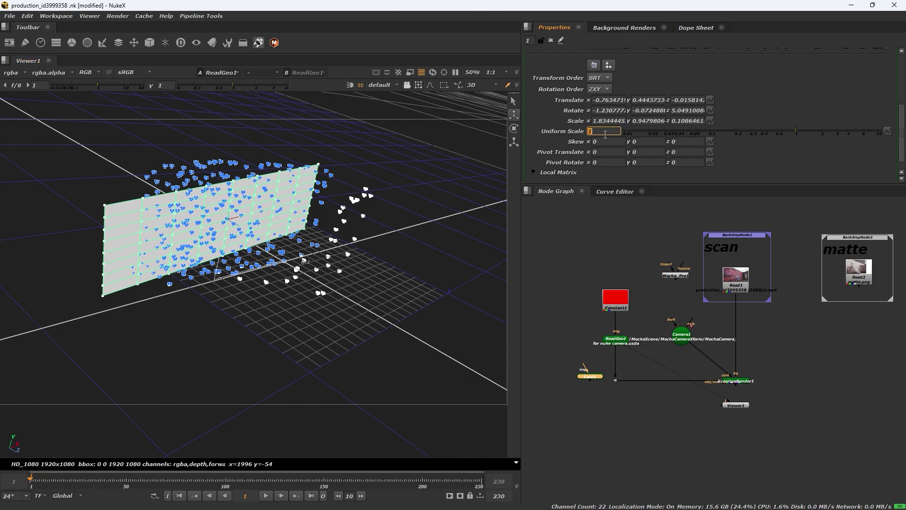
key(Up)
key(Up)
key(Down)
key(Down)
scroll(594, 129, up, 1)
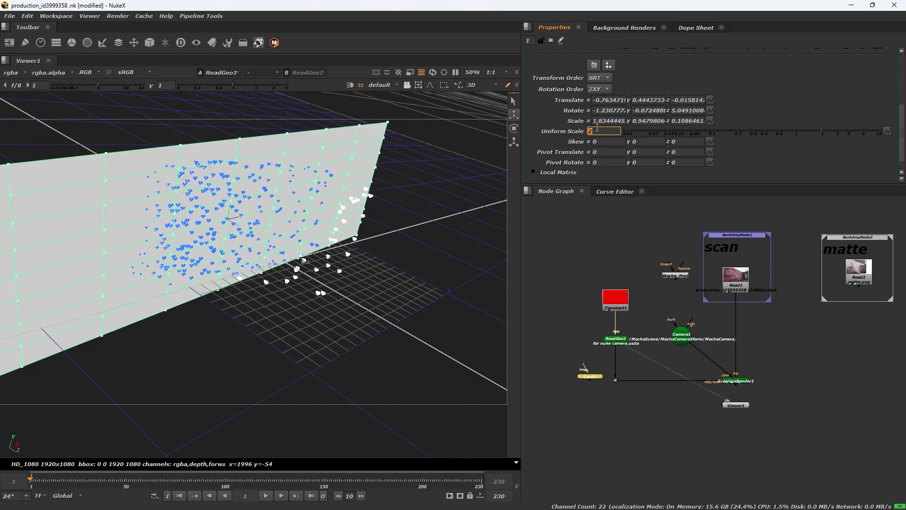
scroll(602, 130, up, 1)
scroll(603, 130, down, 1)
scroll(602, 130, up, 1)
drag(339, 236, 272, 255)
scroll(272, 252, down, 1)
Connect the viewer to ScanlineRender1 in place of ReadGeo1.
drag(596, 378, 626, 379)
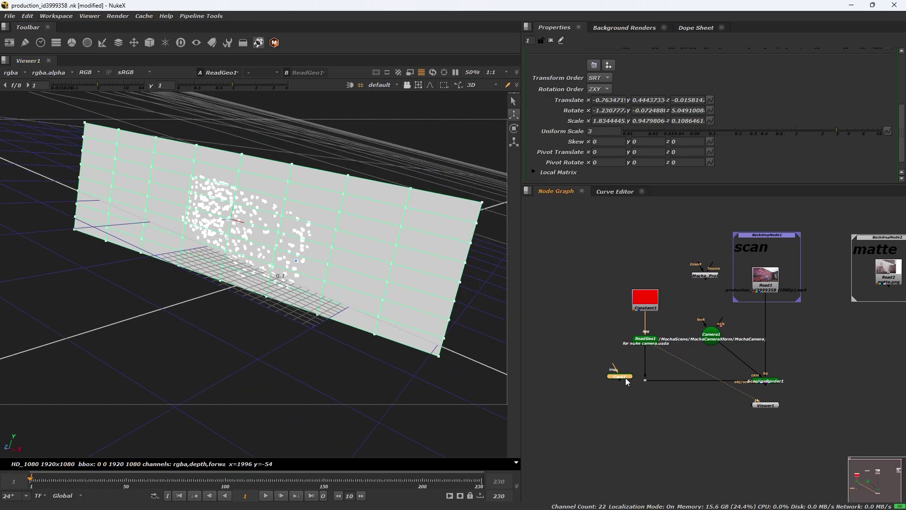
scroll(593, 374, up, 3)
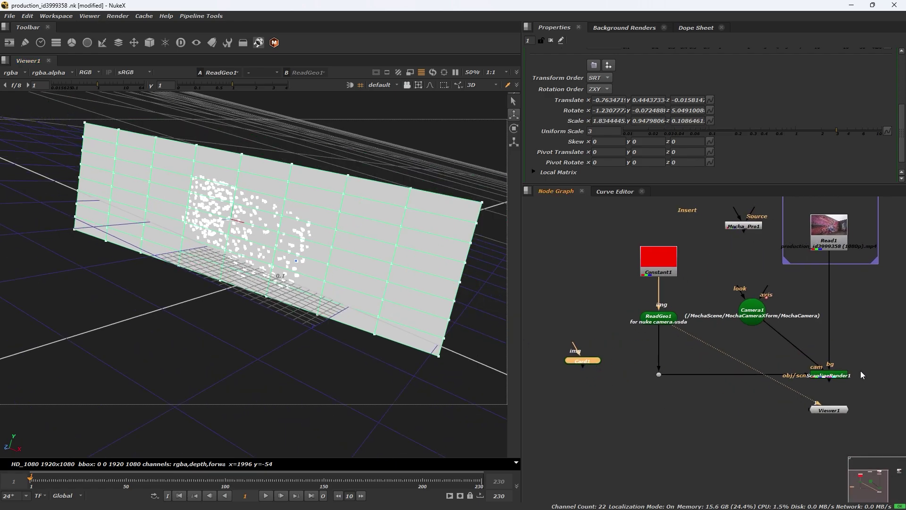
click(835, 376)
key(1)
click(575, 380)
scroll(663, 340, down, 2)
drag(663, 341, 657, 351)
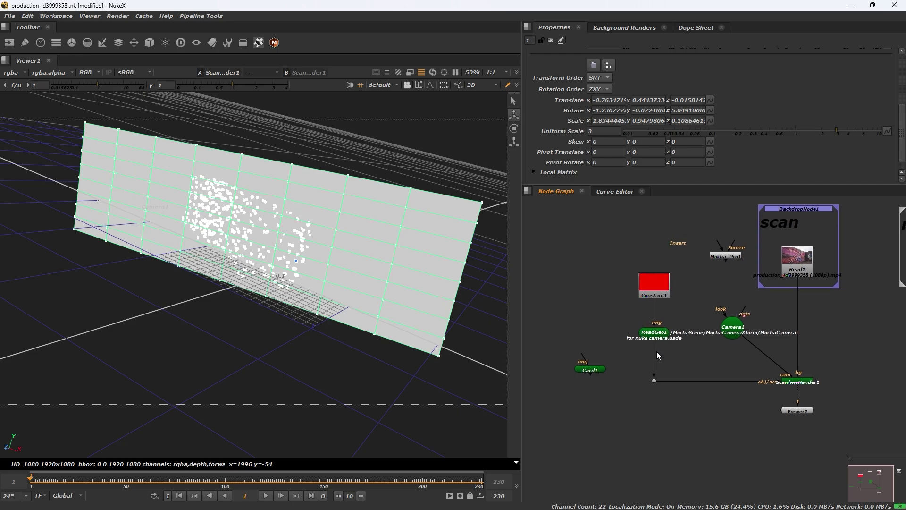
Add a Project3D node above Card1 in the node graph.
click(797, 410)
scroll(606, 389, up, 2)
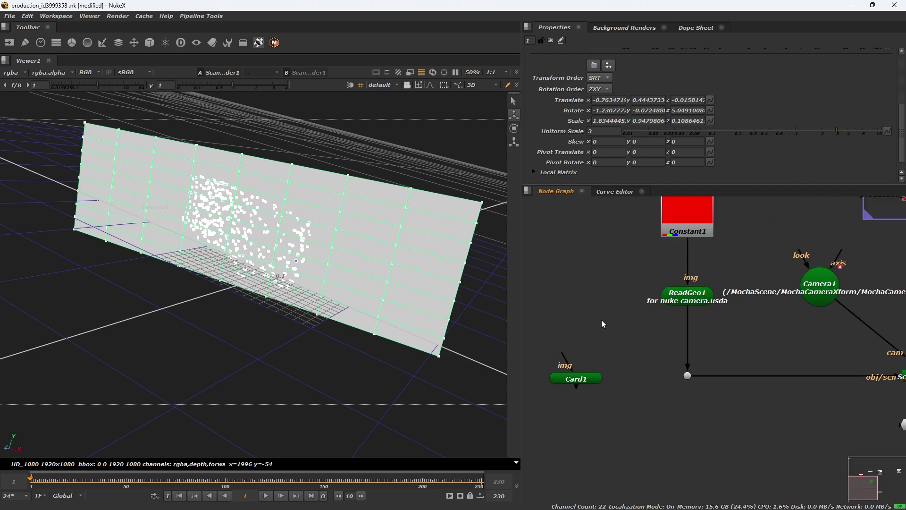
key(Tab)
text(pro)
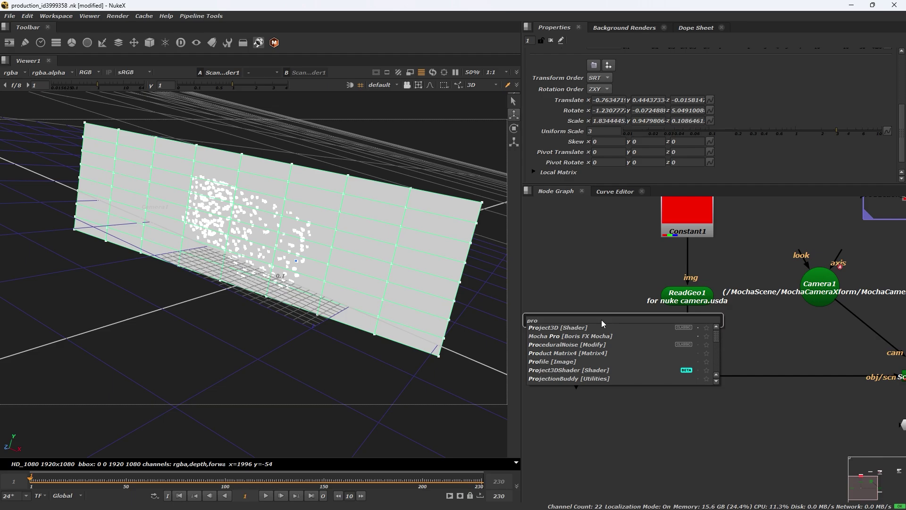
key(Return)
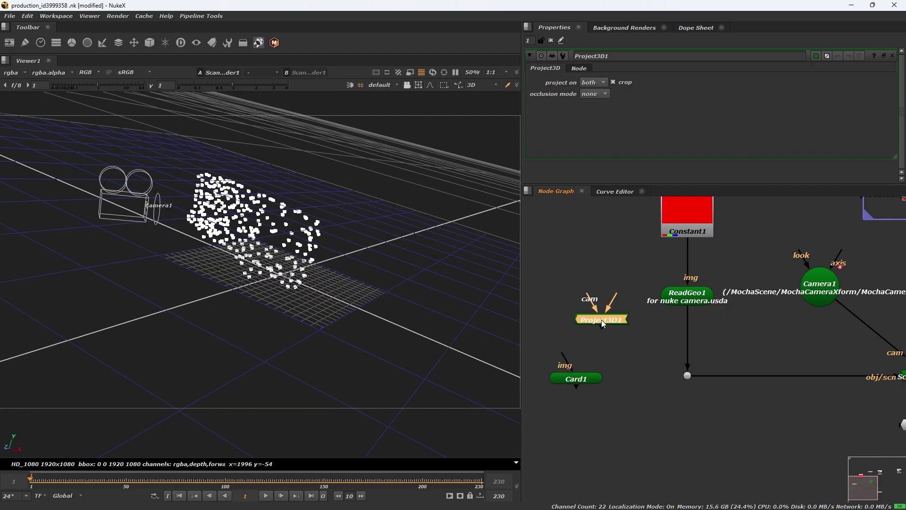
Disconnect the Constant1 and ReadGeo1 branch from ScanlineRender1 and move it aside.
click(676, 294)
scroll(679, 297, down, 3)
drag(659, 225, 701, 354)
key(ctrl+shift+x)
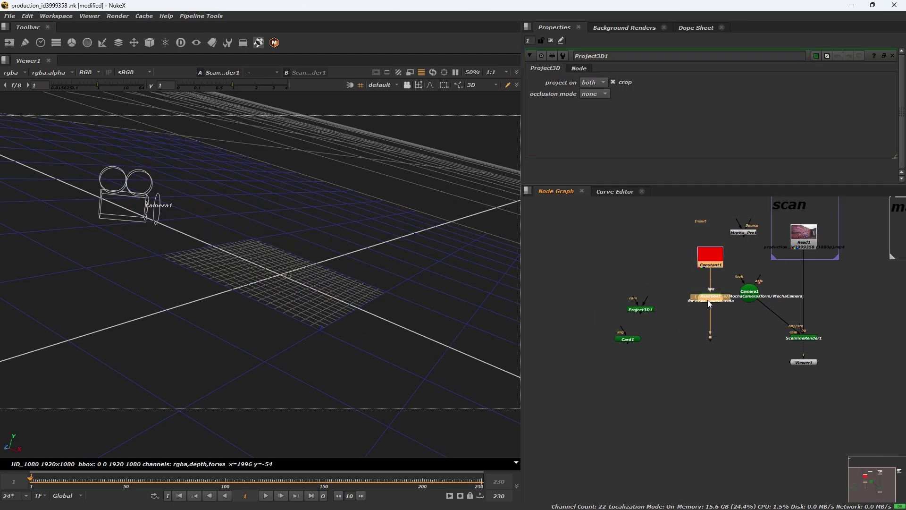
drag(708, 302, 582, 304)
Line up Project3D1 and Card1 beside Camera1 and connect Project3D1's cam input to Camera1.
drag(674, 283, 596, 349)
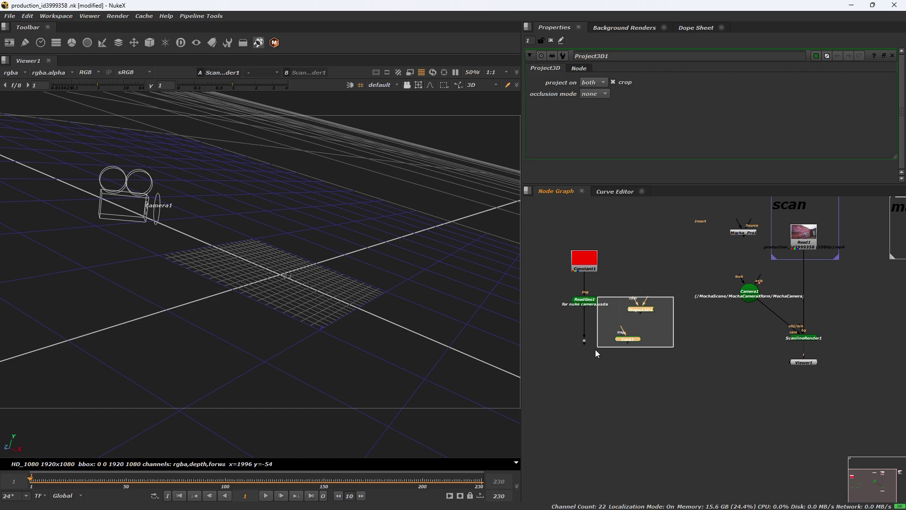
click(713, 336)
scroll(722, 326, up, 3)
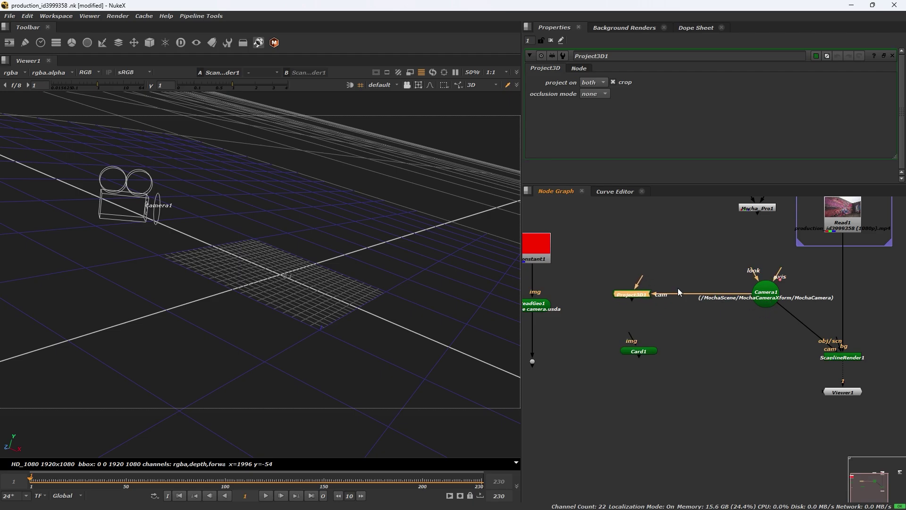
scroll(729, 295, up, 2)
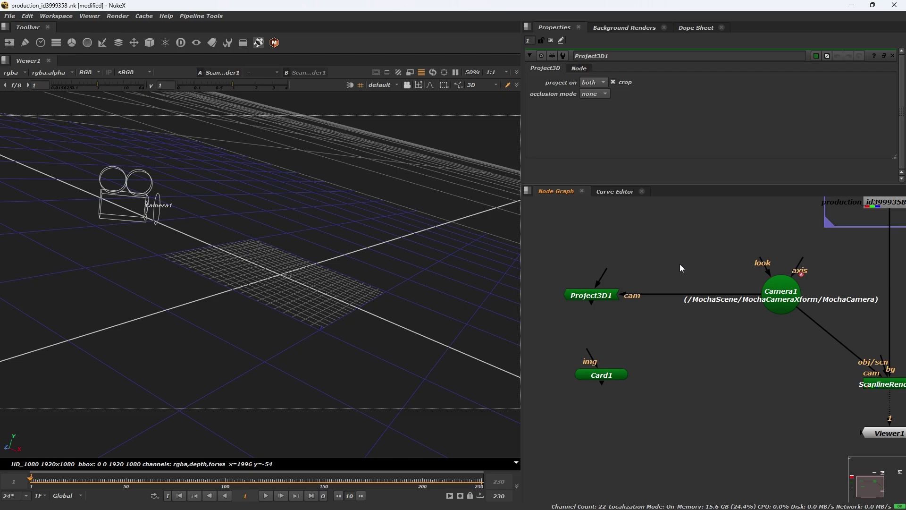
Add a FrameHold node held at frame 1 and insert it between Camera1 and Project3D1.
key(Tab)
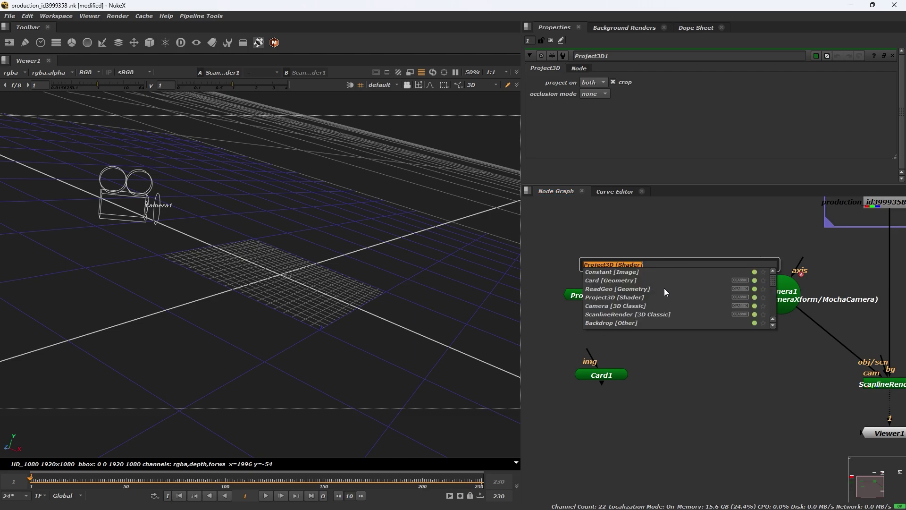
text(frame)
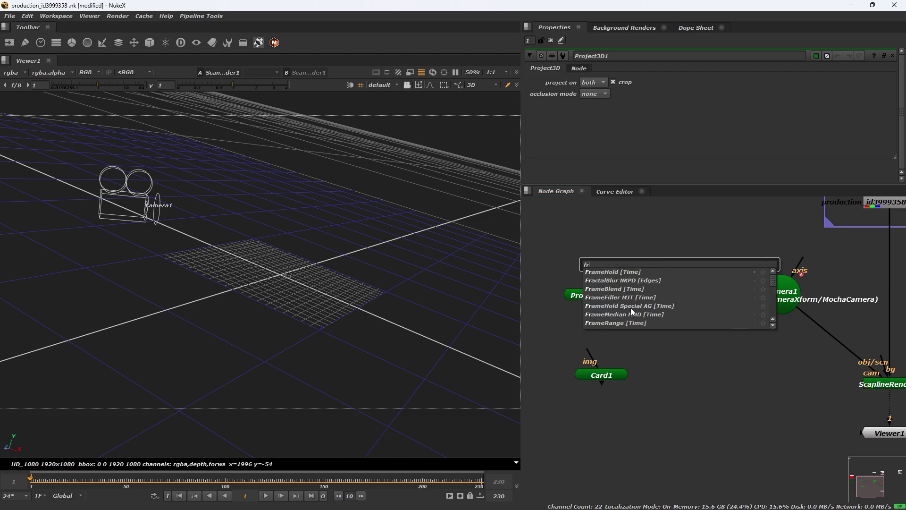
key(Return)
click(707, 242)
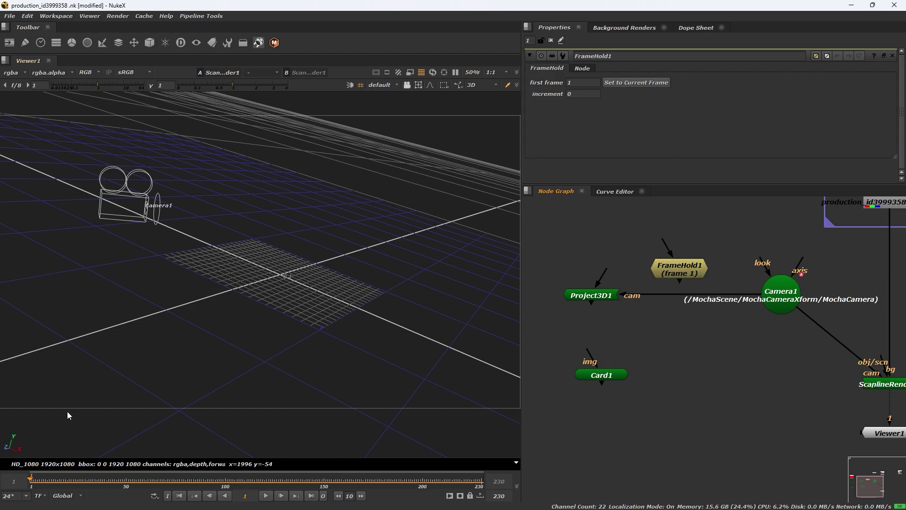
drag(695, 276, 696, 304)
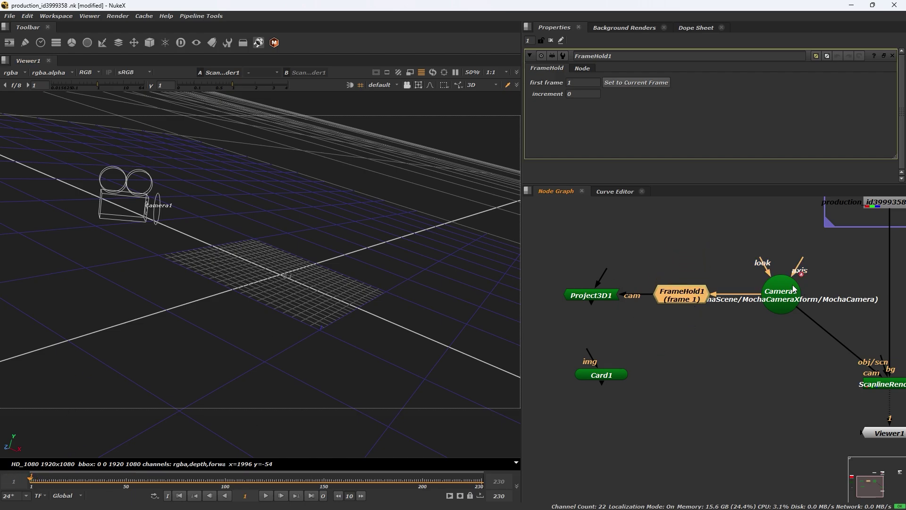
Connect Card1's img input to Project3D1 and ScanlineRender1's obj/scn input to Card1.
scroll(695, 296, down, 3)
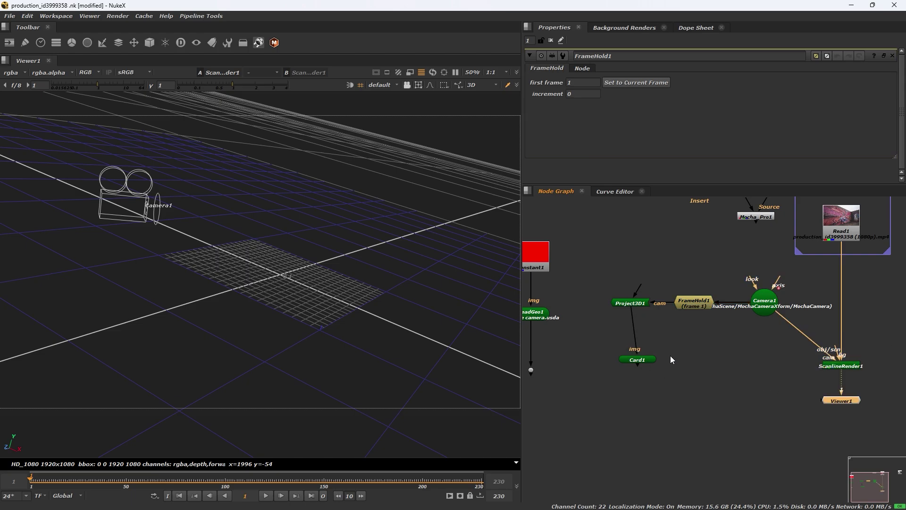
drag(839, 372, 838, 371)
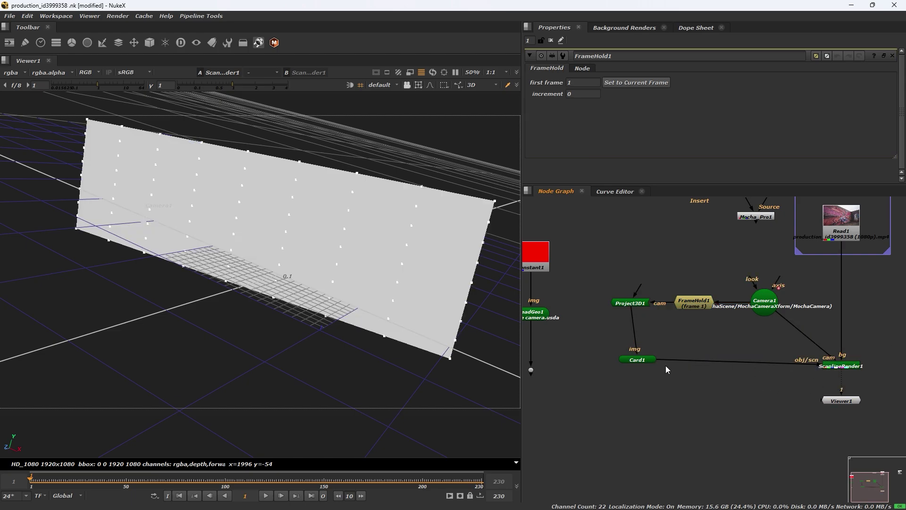
Duplicate the matte.png Read node above Project3D1 and connect it to Project3D1's image input.
click(624, 360)
scroll(639, 361, down, 2)
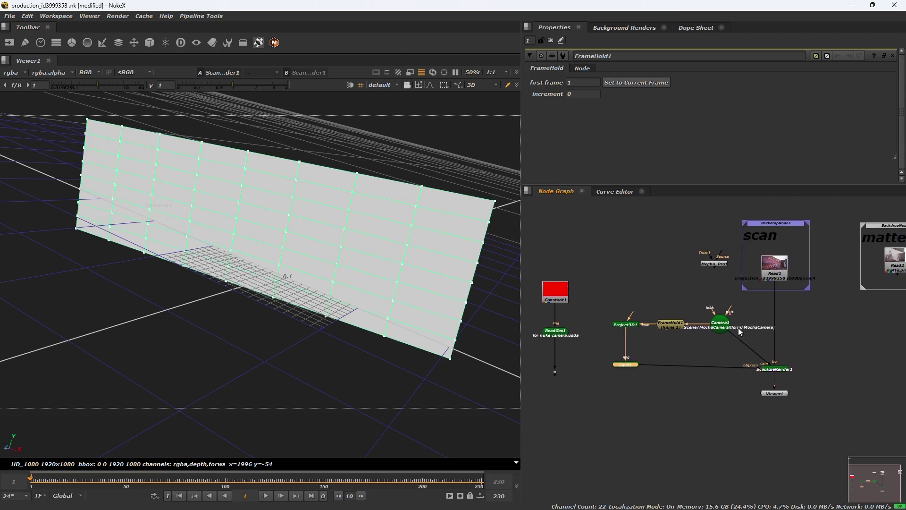
scroll(880, 277, up, 1)
click(858, 293)
scroll(859, 292, down, 2)
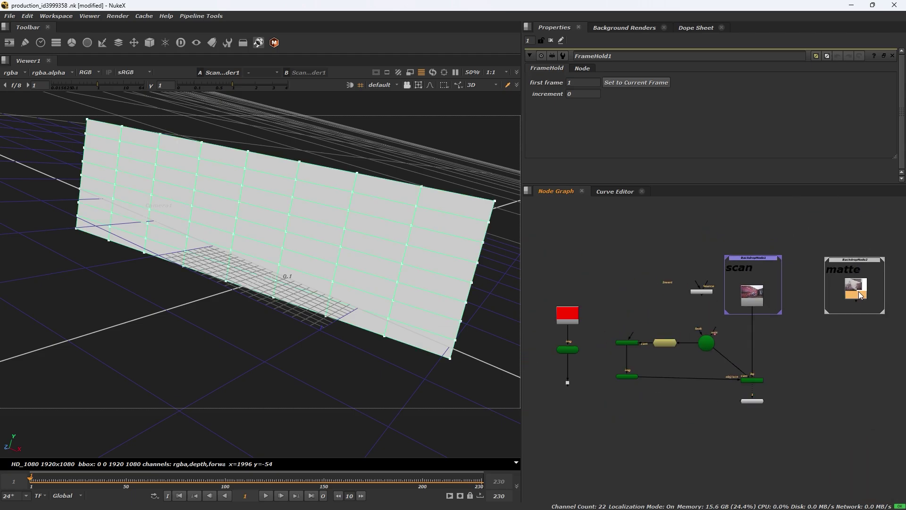
scroll(693, 296, down, 1)
scroll(698, 302, up, 1)
key(ctrl+v)
scroll(702, 323, up, 1)
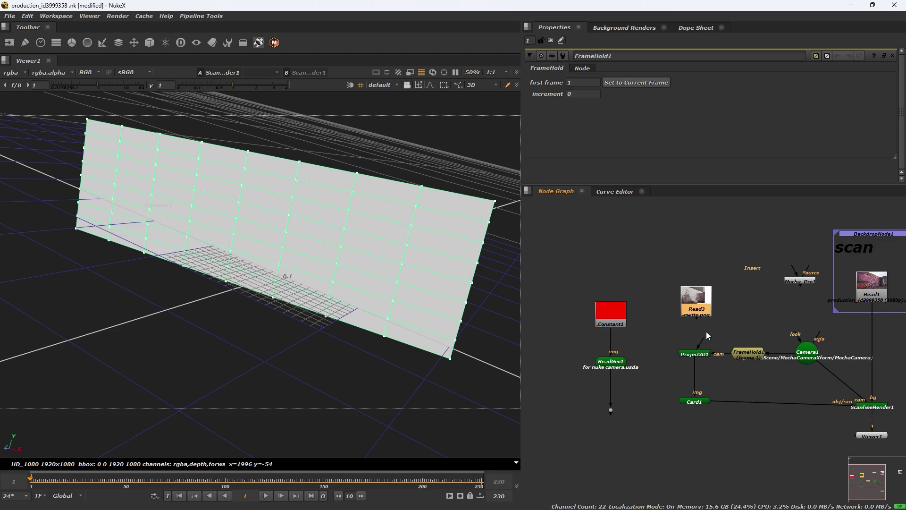
drag(702, 341, 700, 305)
scroll(701, 304, down, 1)
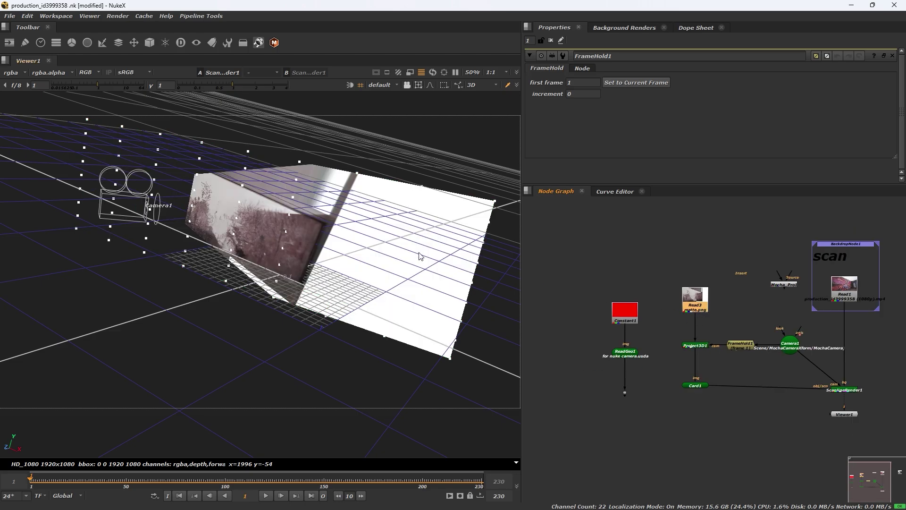
Orbit around the projected matte in 3D and switch the viewer to the 2D render to check it.
drag(327, 309, 423, 317)
click(862, 390)
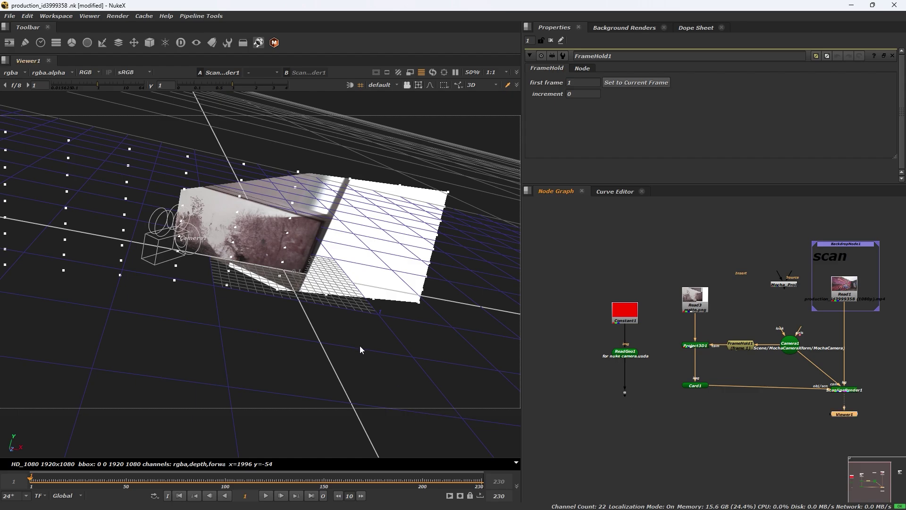
key(Tab)
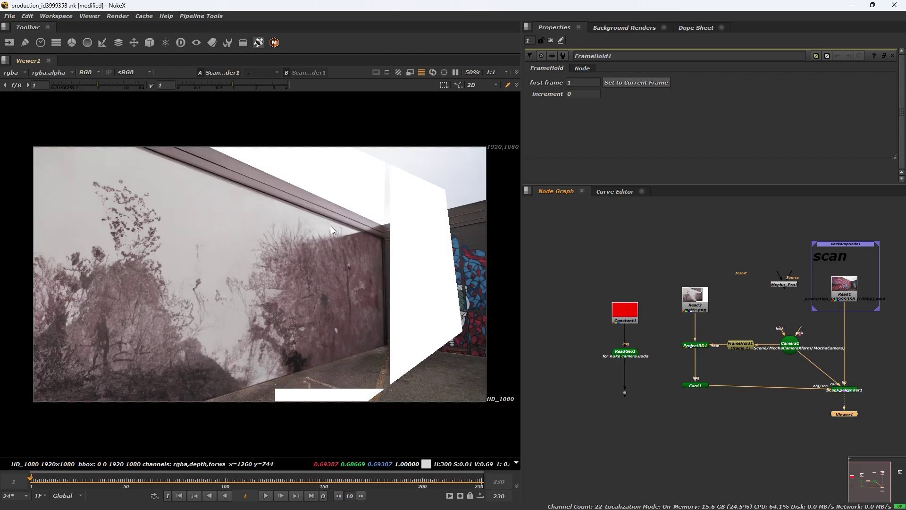
scroll(347, 270, down, 1)
scroll(705, 314, up, 2)
Add a Premult node between the matte.png Read node and Project3D1.
drag(672, 309, 672, 259)
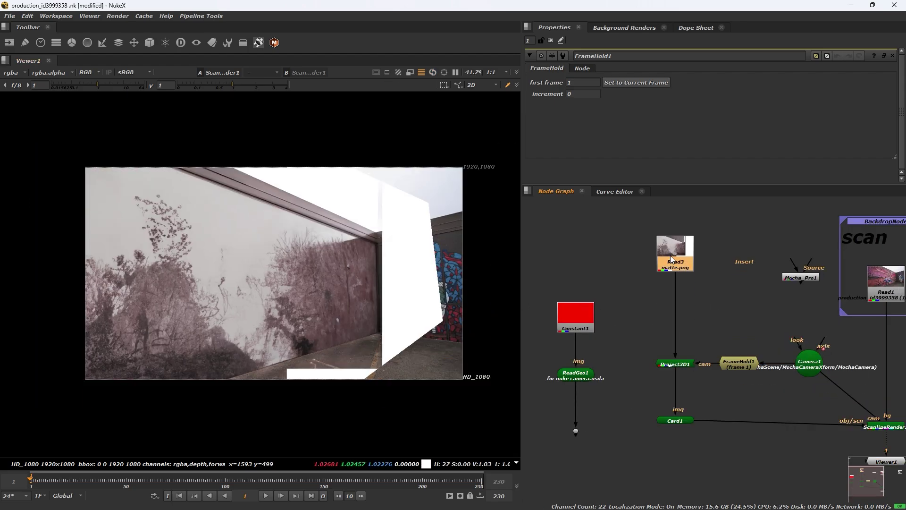
double_click(673, 259)
key(Tab)
text(pre)
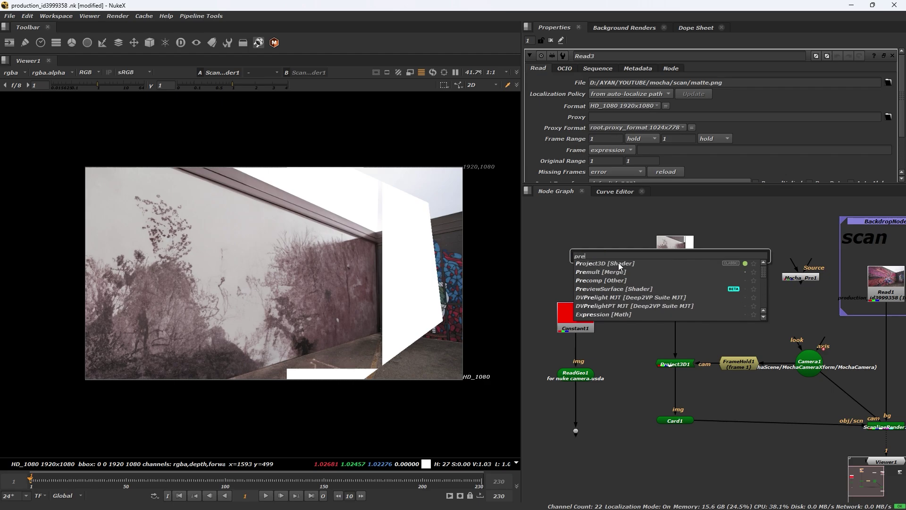
click(608, 272)
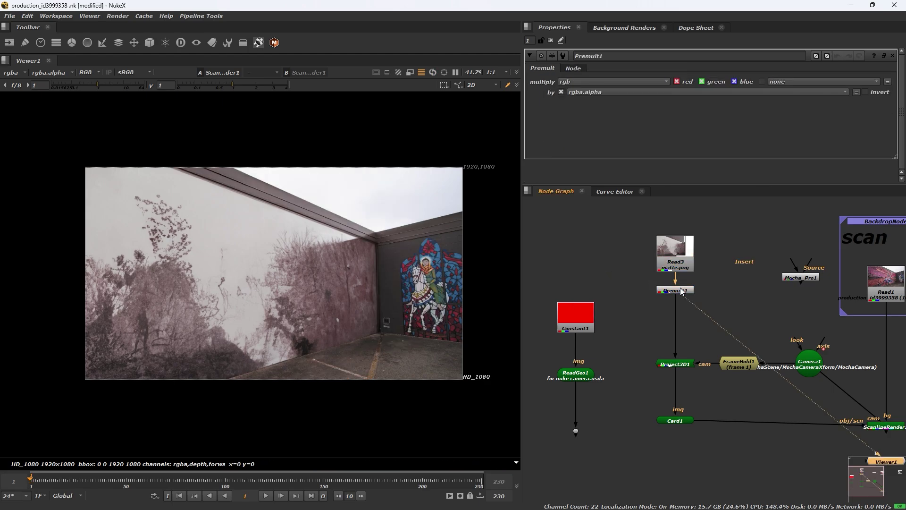
View Premult1's output and display its alpha channel to check the matte's shape.
key(1)
key(a)
key(a)
key(a)
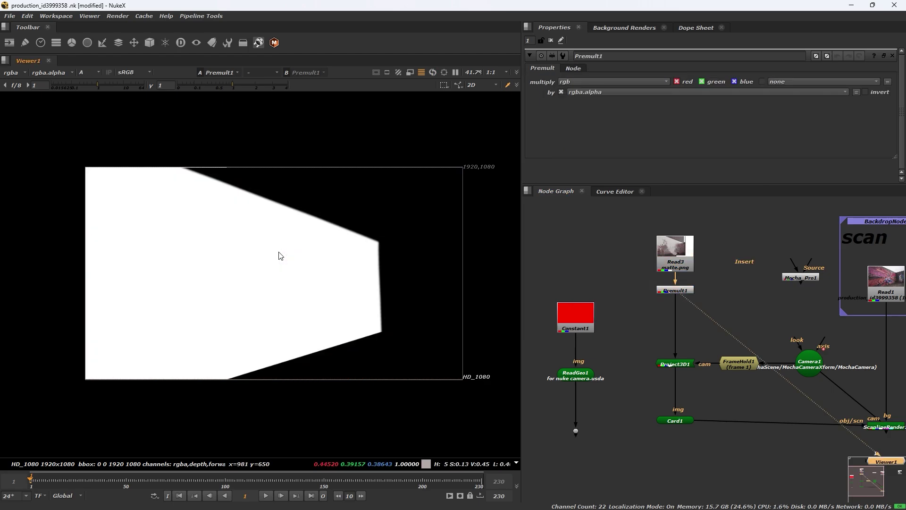
View the scan footage from Read1 and switch the viewer from alpha back to full colour.
scroll(281, 254, down, 3)
drag(849, 278, 709, 260)
click(742, 273)
key(1)
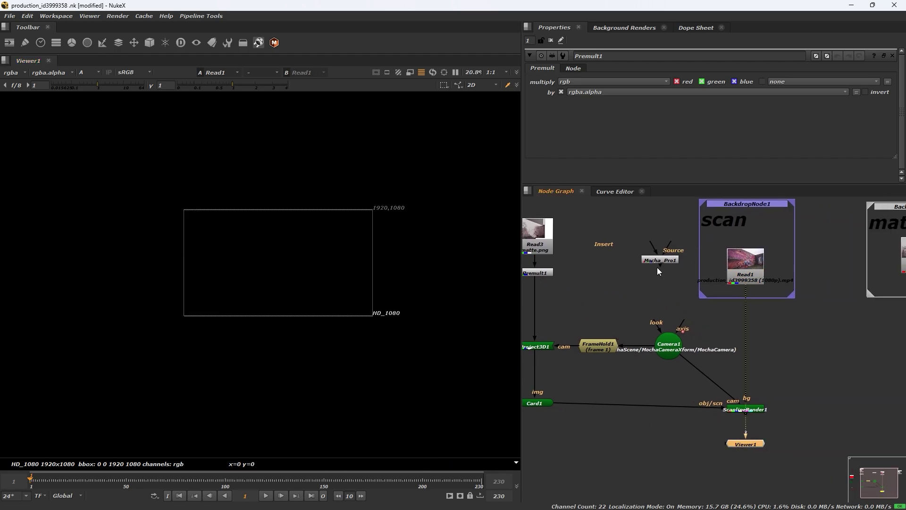
key(a)
scroll(711, 265, up, 3)
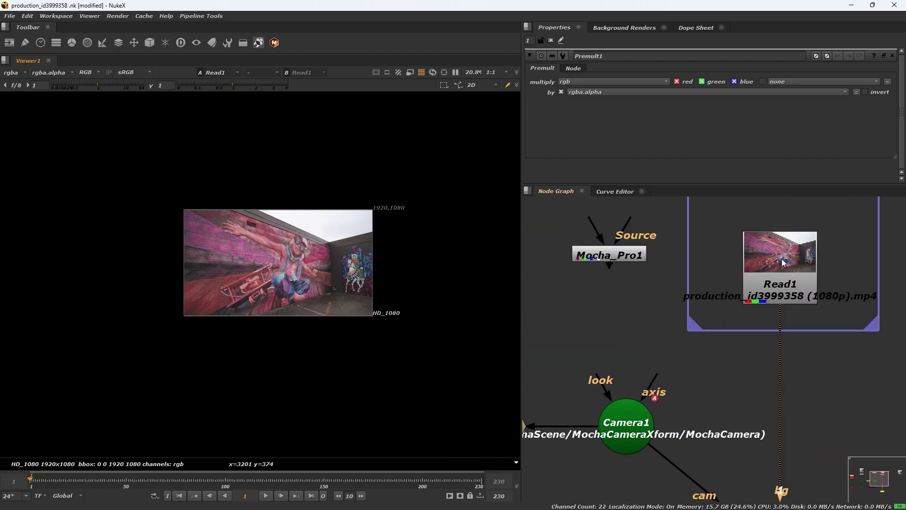
scroll(307, 259, up, 2)
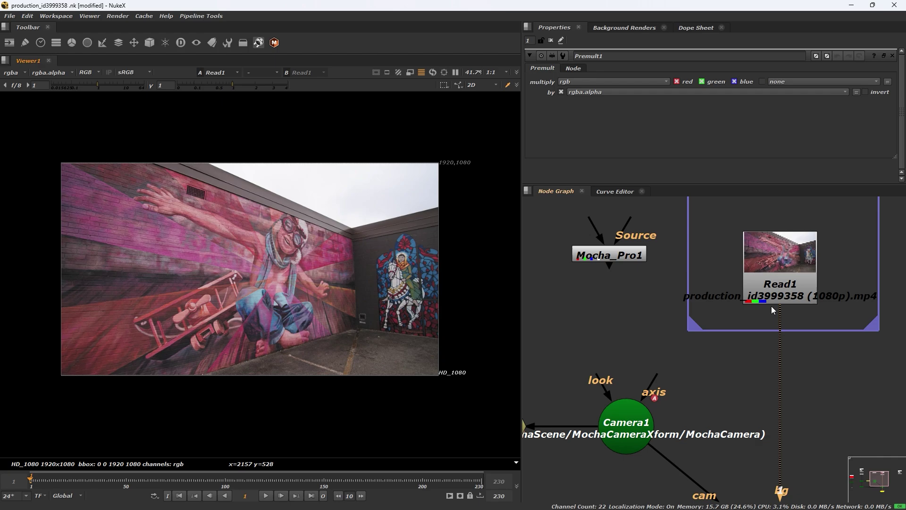
Add a Shuffle node below the Read1 scan footage and set its alpha output to white.
scroll(785, 309, down, 2)
double_click(776, 286)
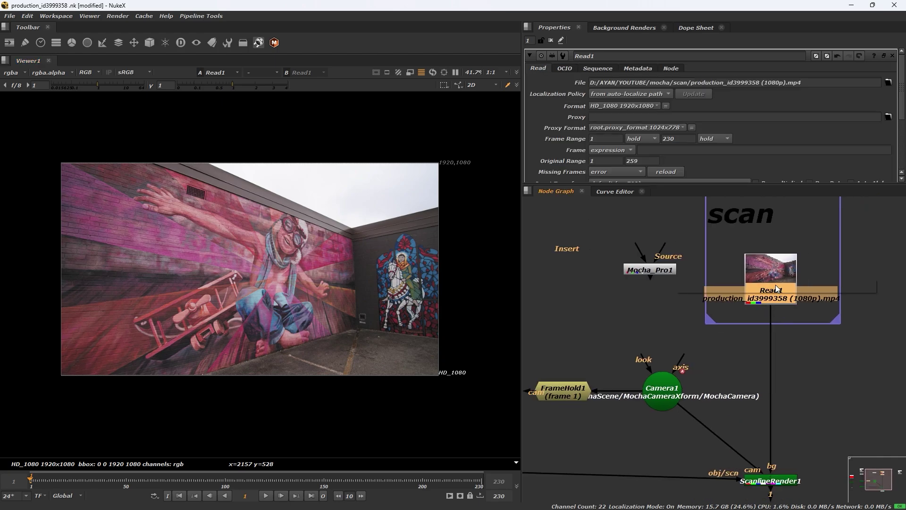
key(Tab)
text(s)
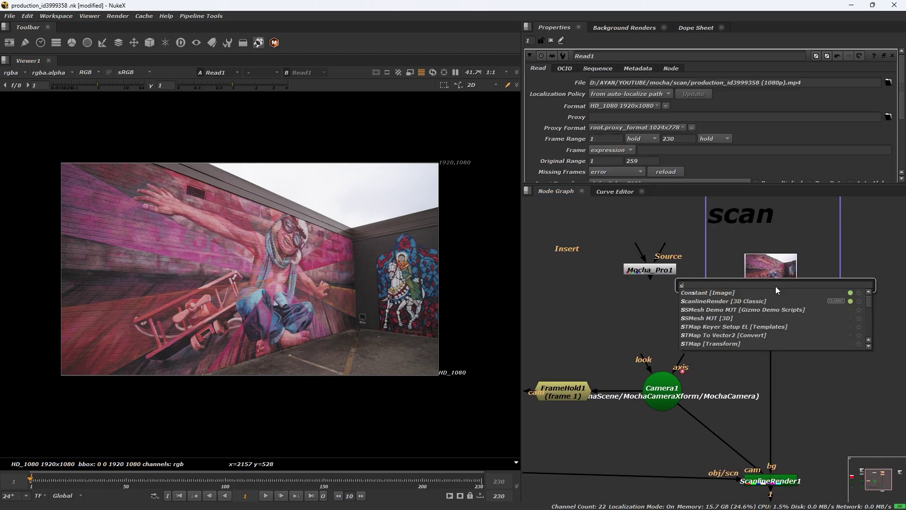
text(ha)
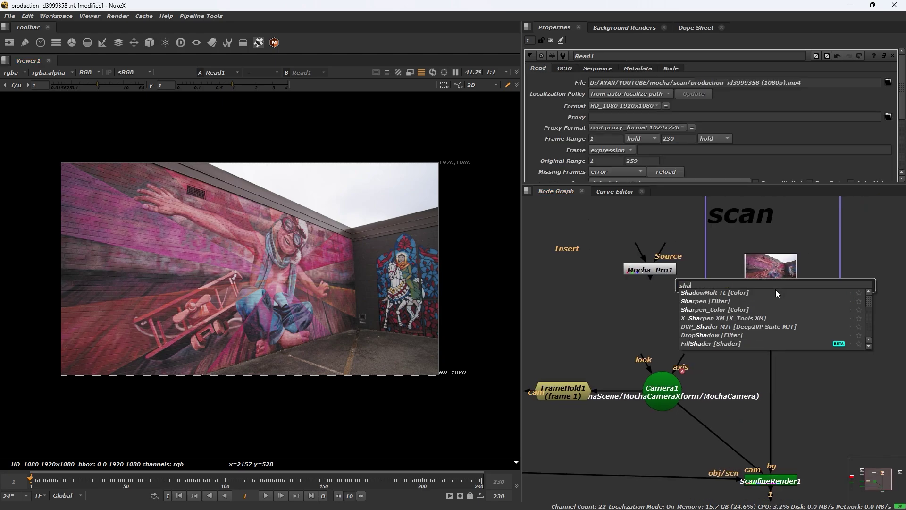
key(BackSpace)
click(706, 318)
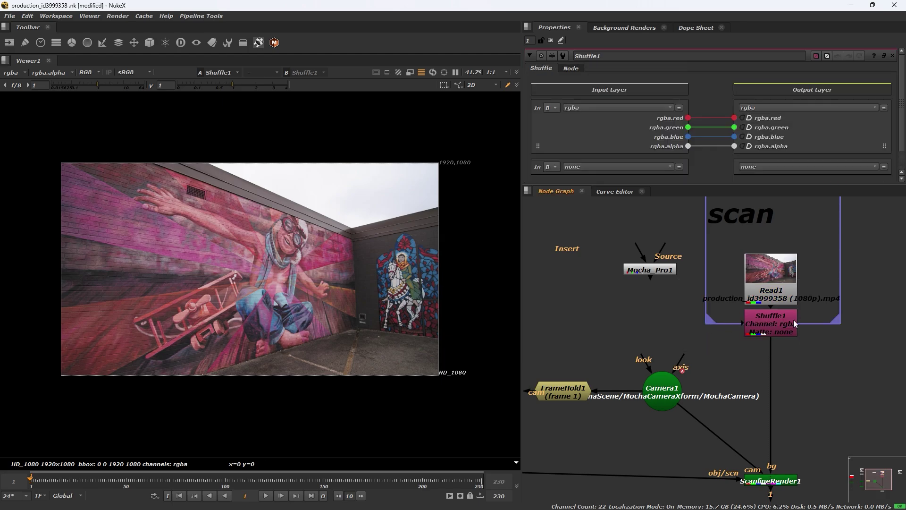
scroll(782, 278, down, 2)
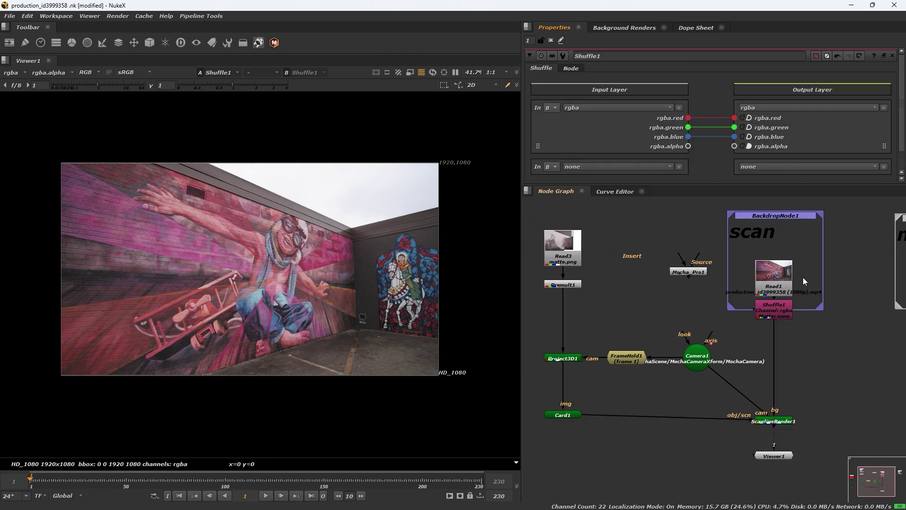
Move Read1 and Shuffle1 up together so both nodes fit inside the scan backdrop.
drag(803, 276, 795, 289)
drag(734, 283, 803, 347)
drag(768, 295, 768, 276)
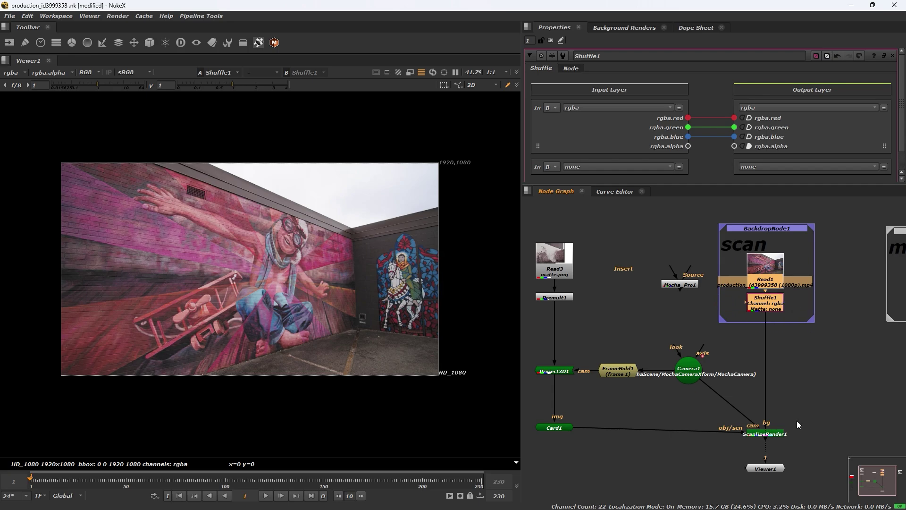
drag(797, 421, 794, 405)
click(766, 290)
key(Tab)
key(Escape)
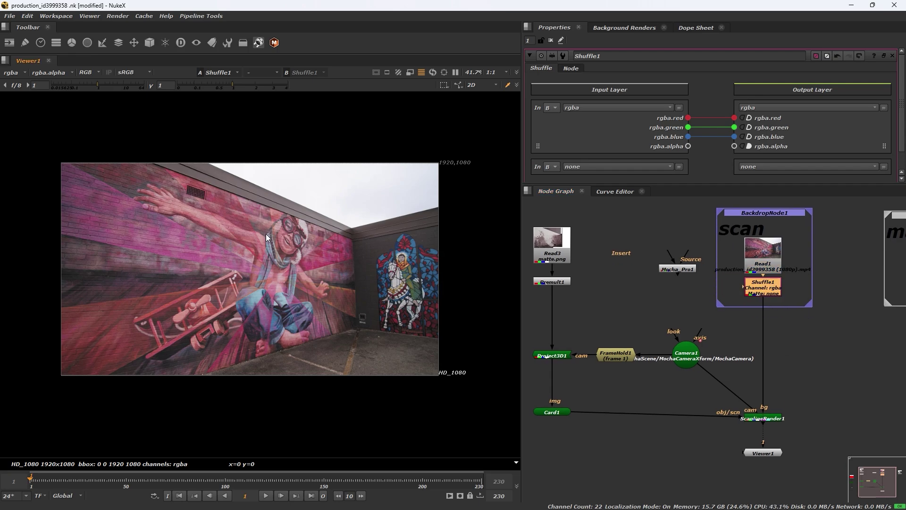
View ScanlineRender1's output and look closely at the matte projected over the mural wall.
click(642, 443)
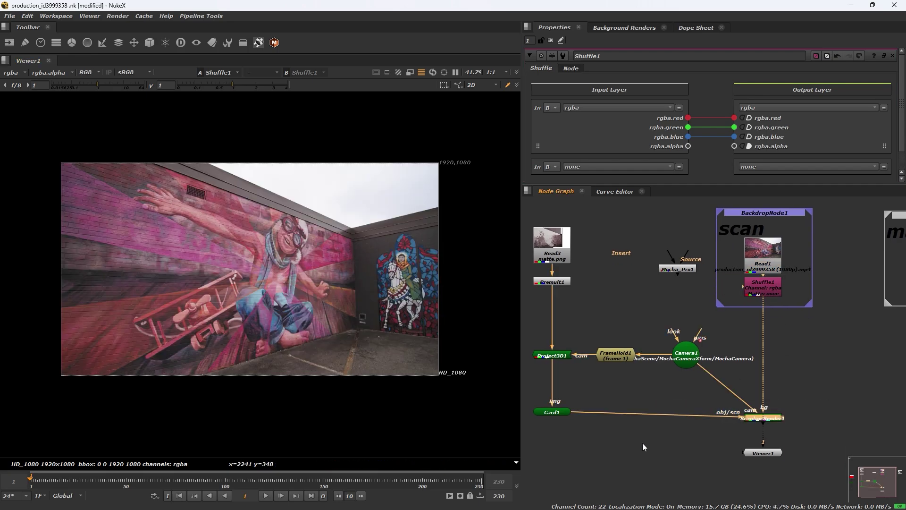
click(774, 451)
scroll(758, 425, down, 3)
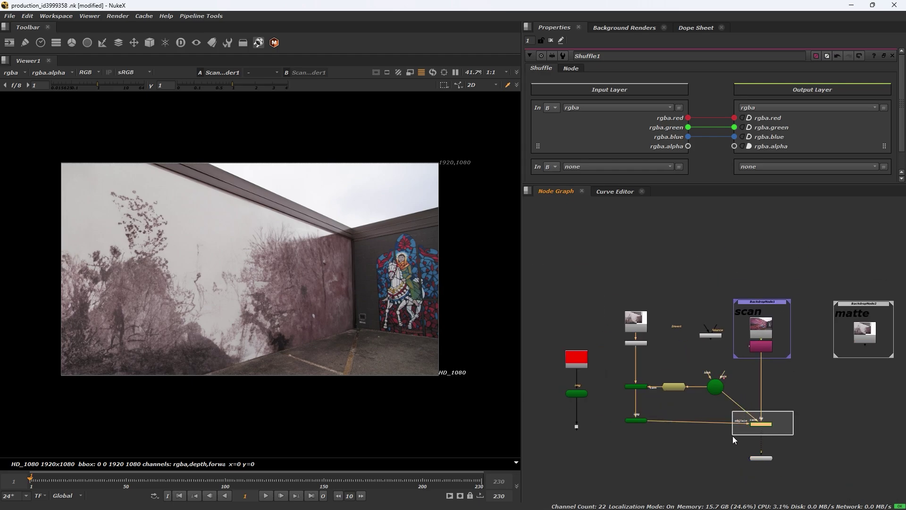
drag(733, 435, 732, 435)
key(1)
scroll(409, 313, up, 1)
drag(311, 285, 368, 311)
scroll(356, 311, up, 2)
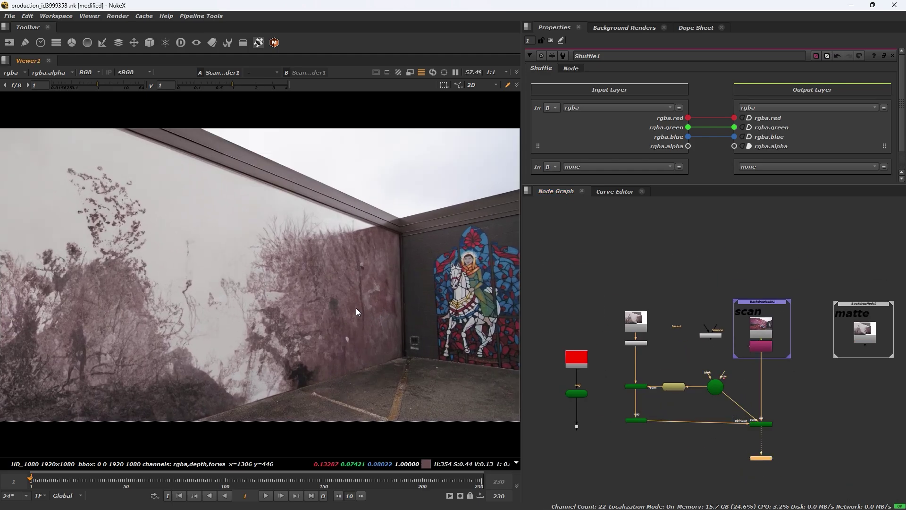
Play the composite, scrub to about frame 98, then replay it from the first frame to check the projection's tracking.
key(l)
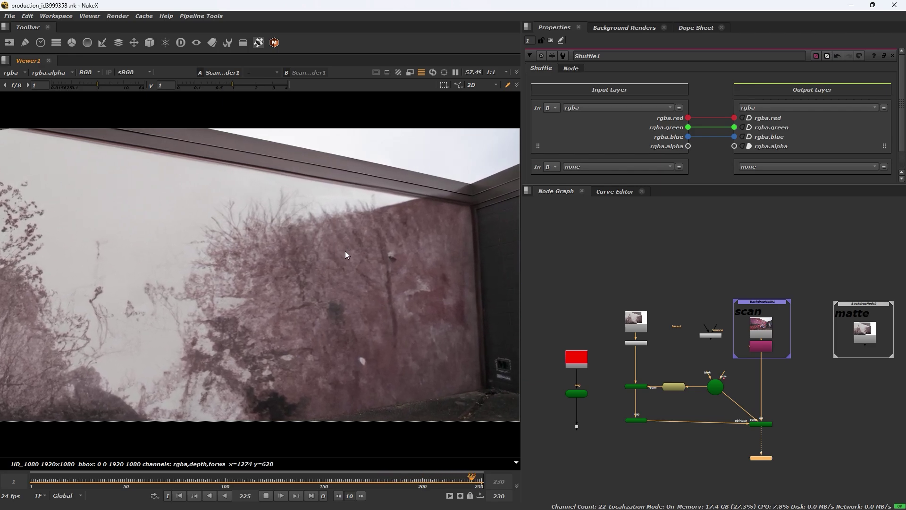
click(266, 498)
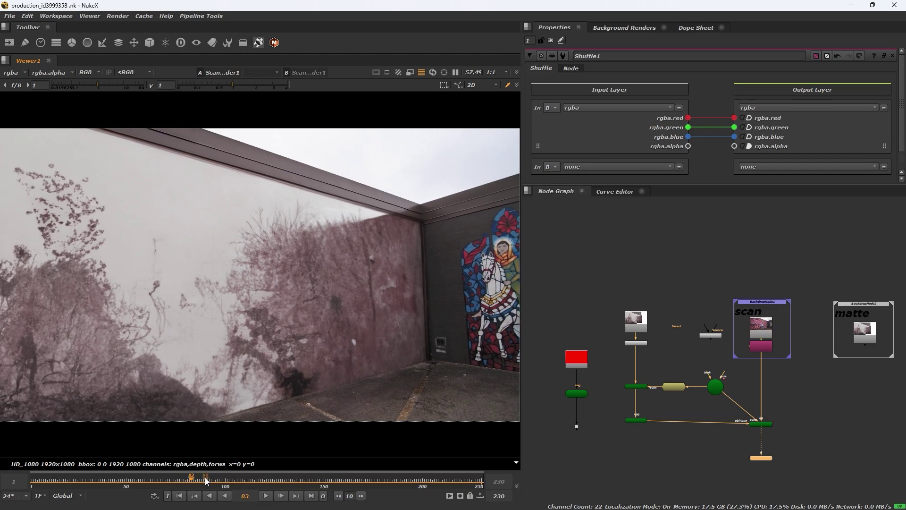
mouse_move(204, 480)
mouse_down()
mouse_move(475, 476)
mouse_move(220, 480)
mouse_up()
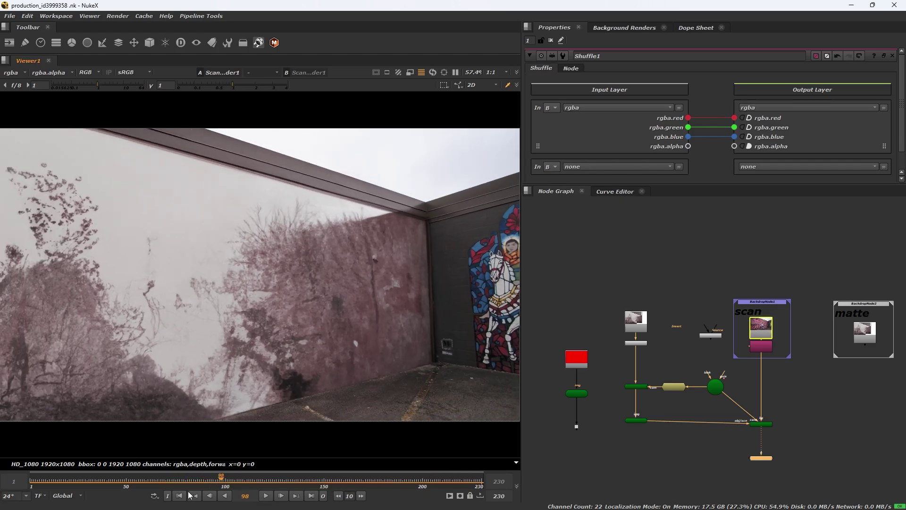
click(180, 496)
click(267, 496)
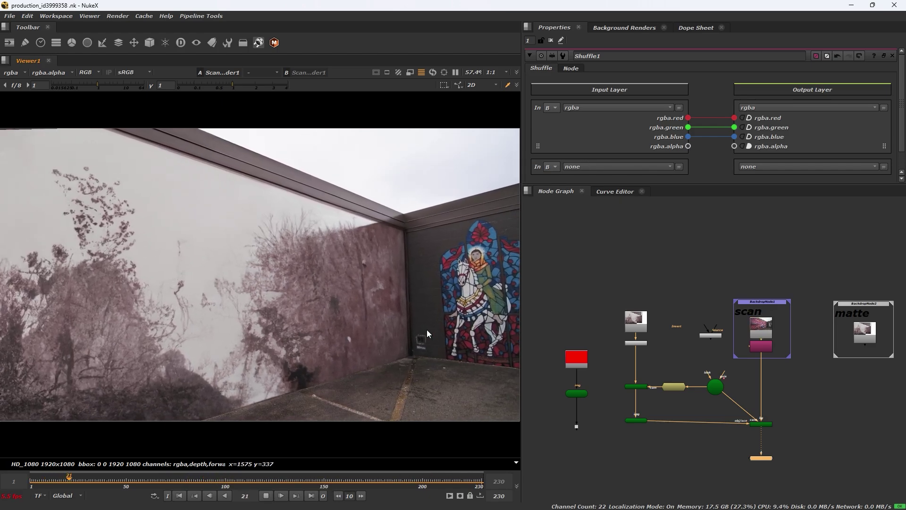
Level ScanlineRender1 with Card1 and shift the Read3-to-Card1 projection branch slightly toward the camera nodes.
scroll(757, 423, up, 3)
drag(756, 423, 781, 390)
click(817, 392)
scroll(814, 377, down, 3)
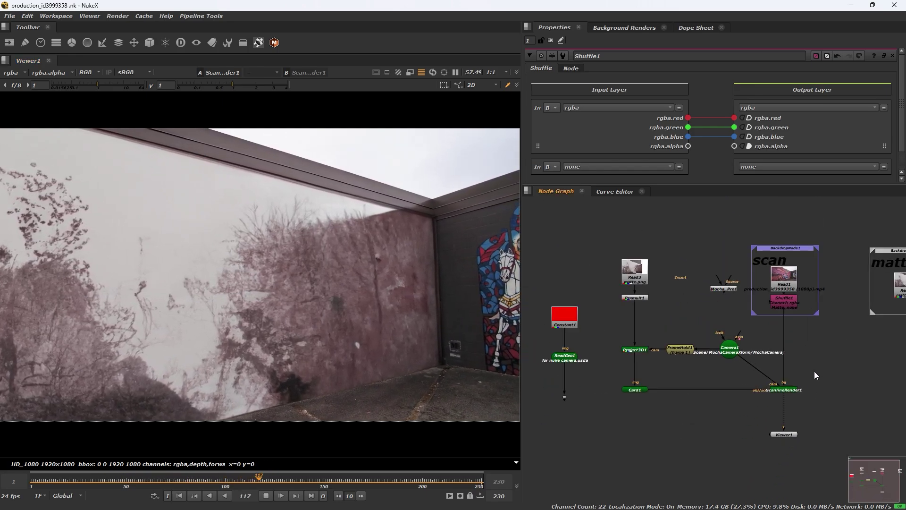
drag(587, 234, 648, 404)
drag(629, 362, 636, 353)
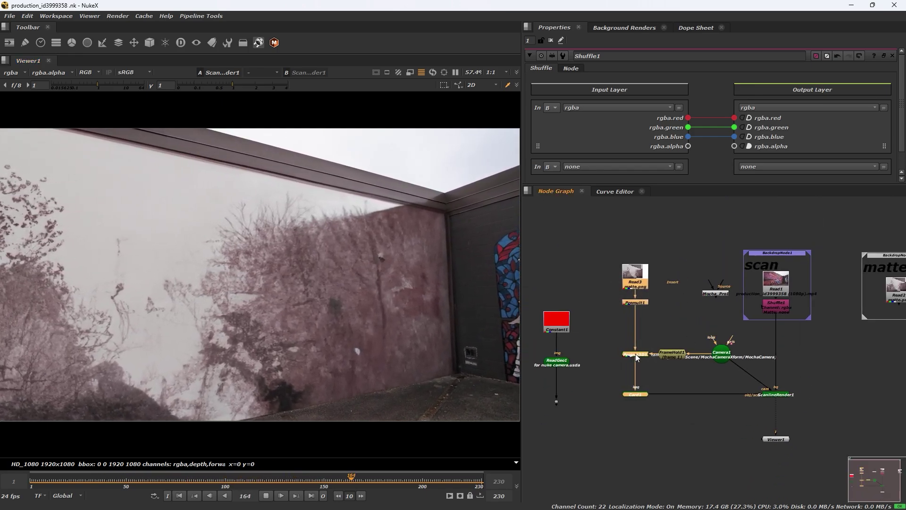
Move the Constant1 and ReadGeo1 branch higher in the node graph.
drag(576, 284, 536, 420)
drag(557, 318, 557, 291)
click(853, 355)
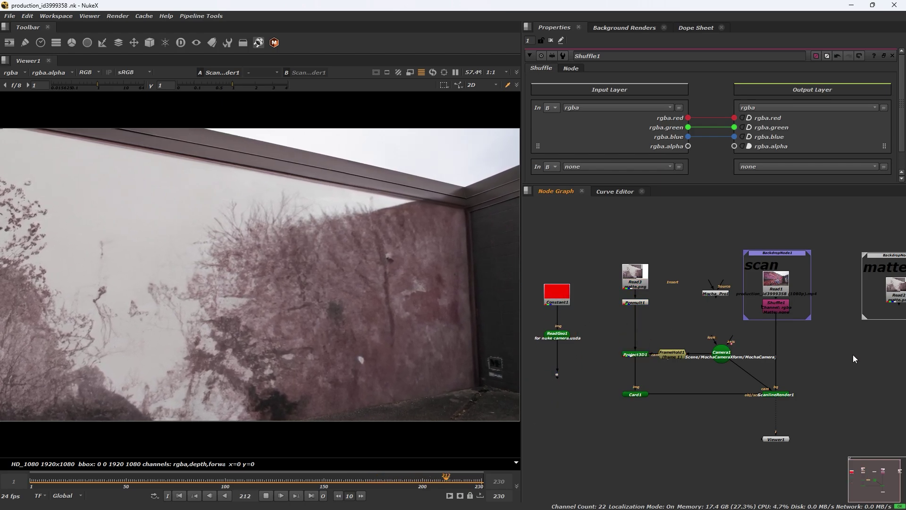
Display the green channel of the playing composite to inspect the projected matte.
drag(860, 371, 813, 372)
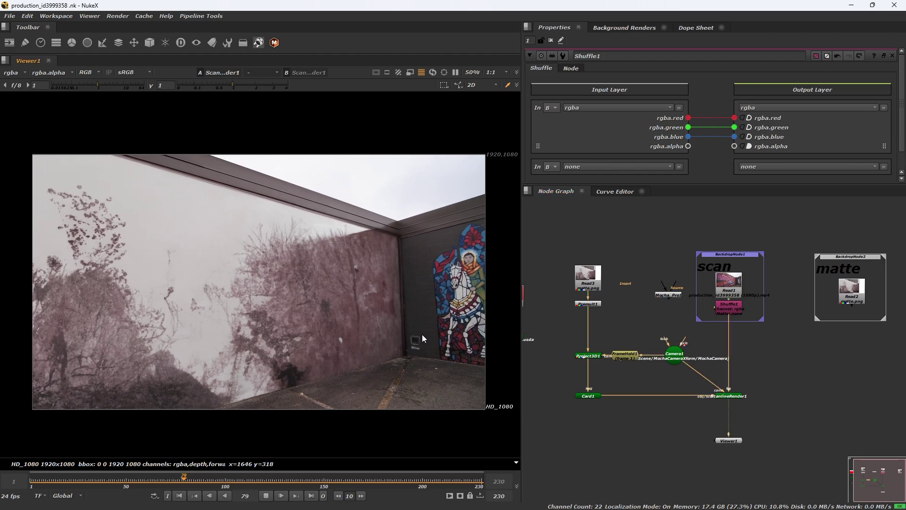
key(minus)
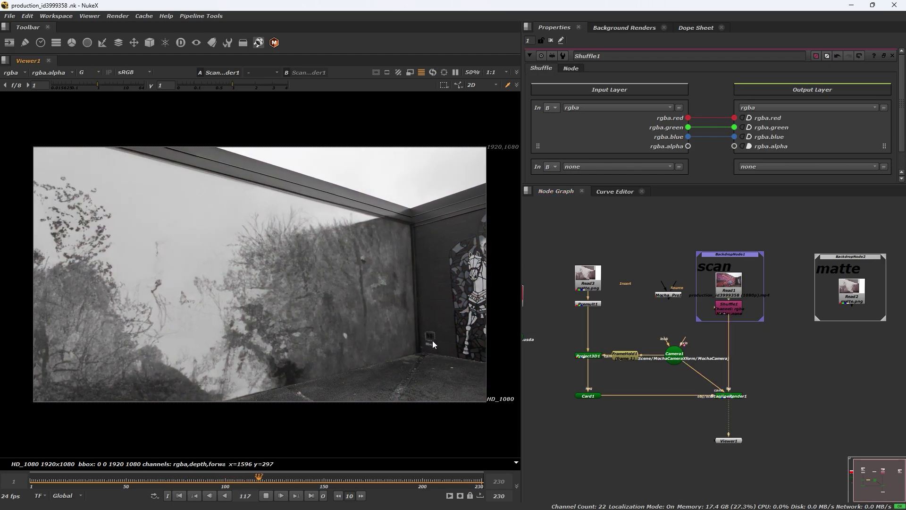